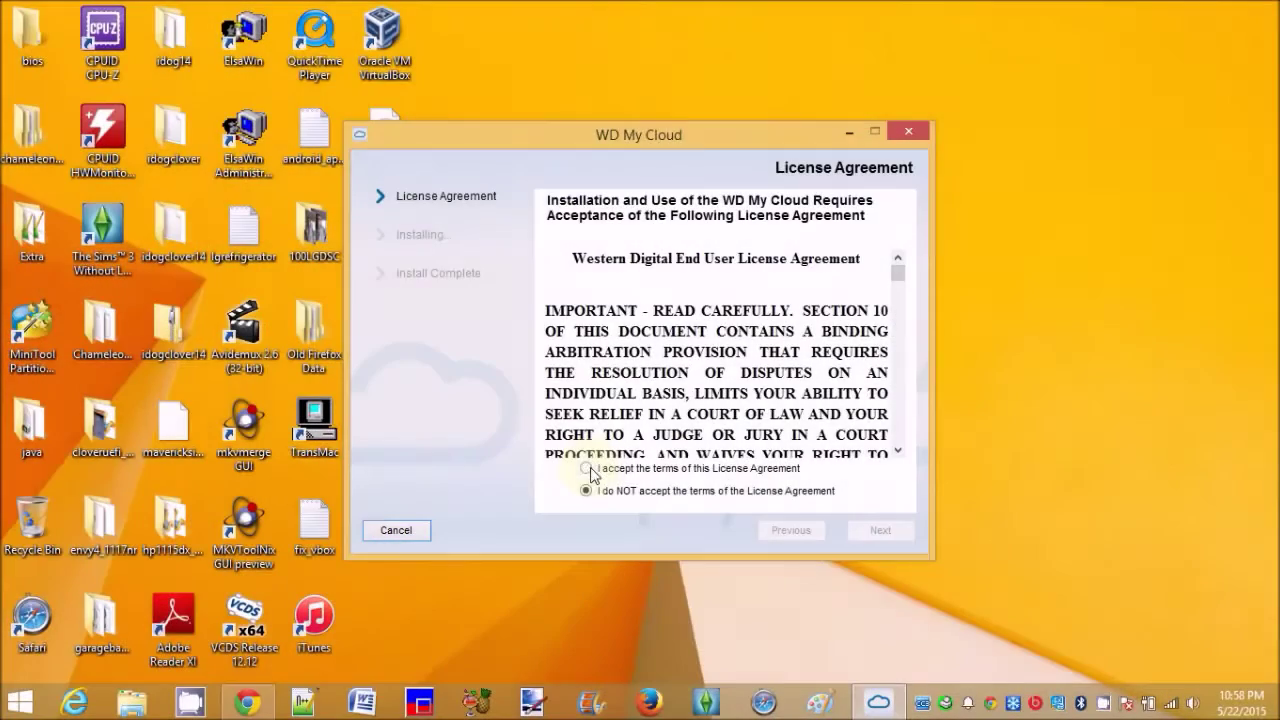
Accept the WD license, install the desktop app, and dismiss the security alert and side panel.
left_click(869, 527)
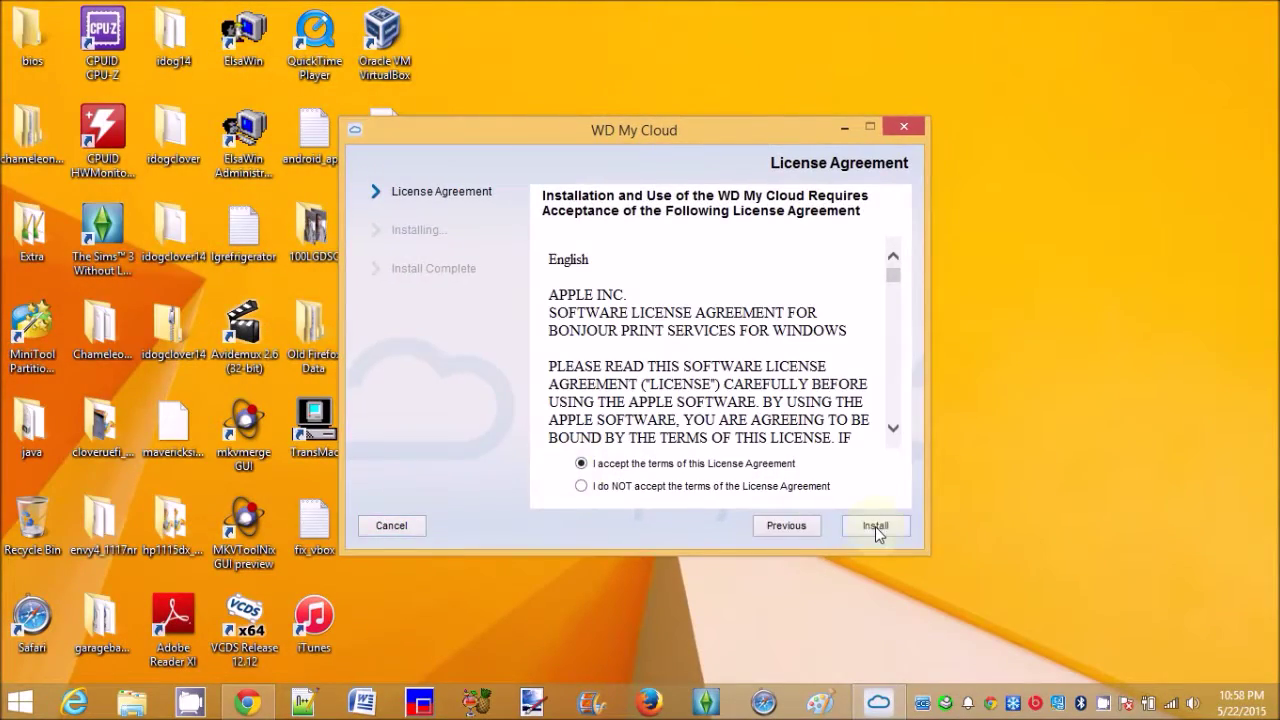
left_click(875, 526)
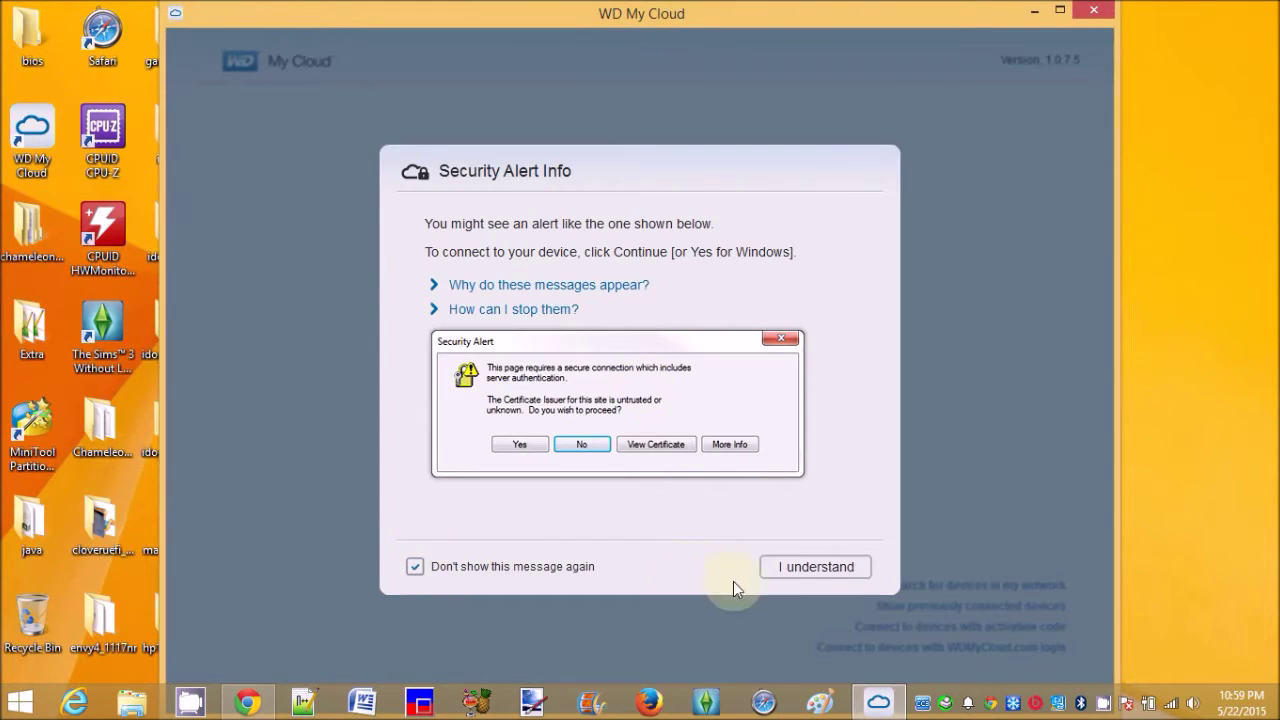
left_click(795, 568)
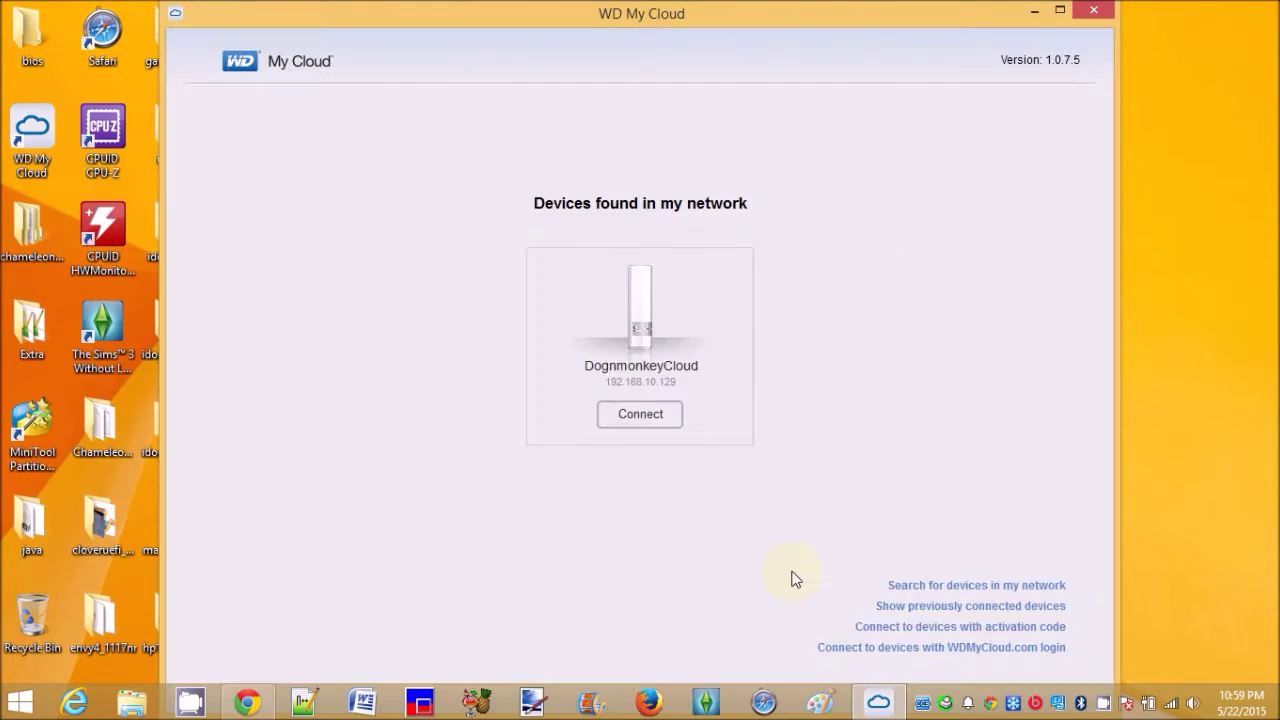
key("super+c")
left_click(645, 415)
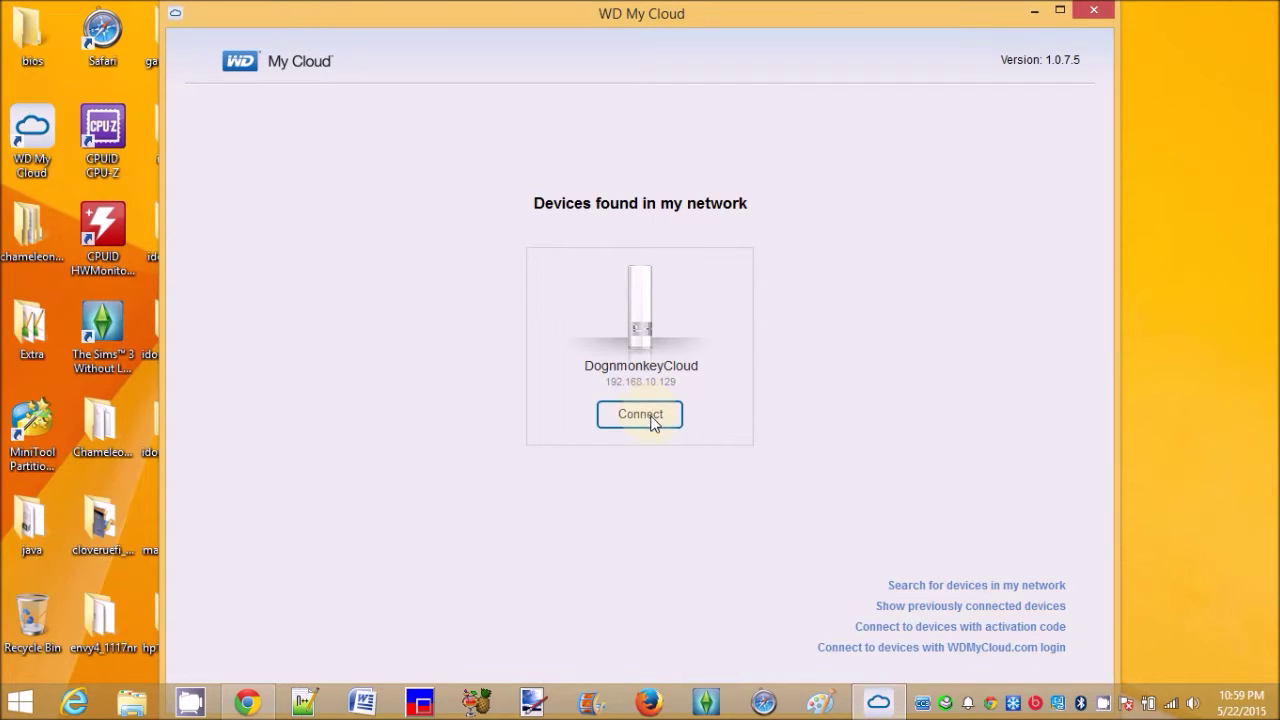
Connect to DognmonkeyCloud, sign in, and open the WDC2TB share.
left_click(645, 415)
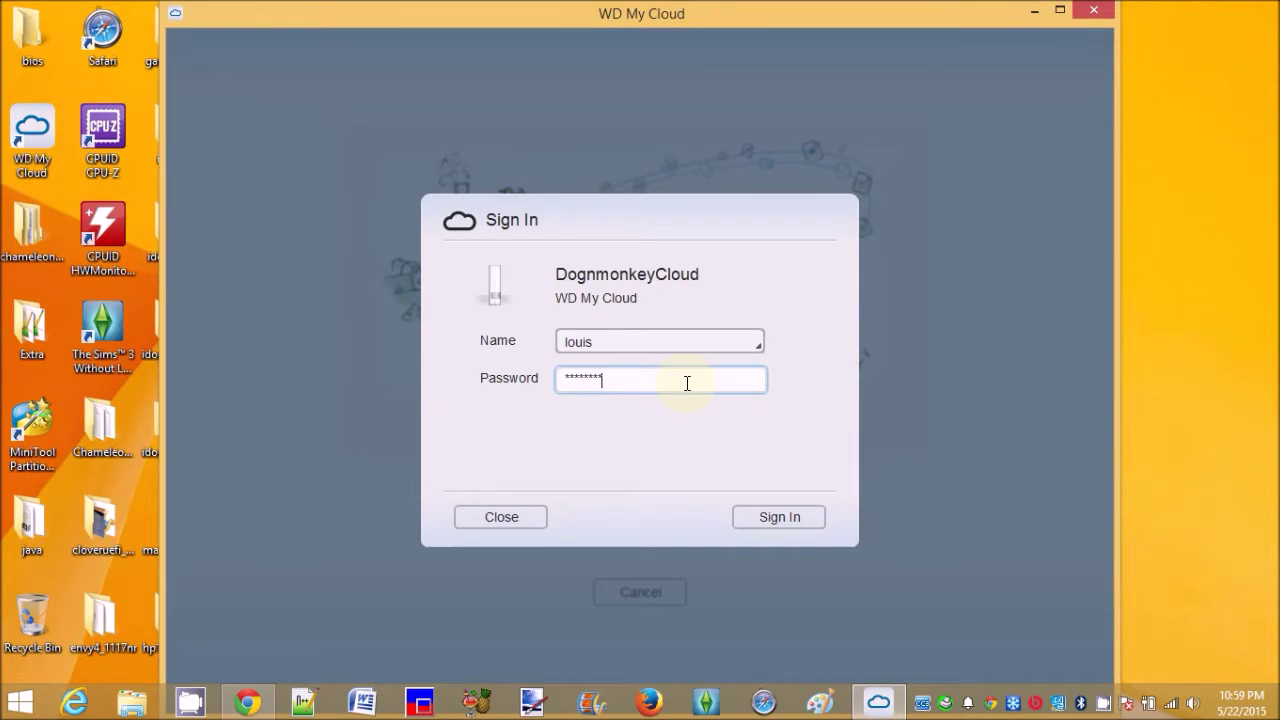
left_click(777, 516)
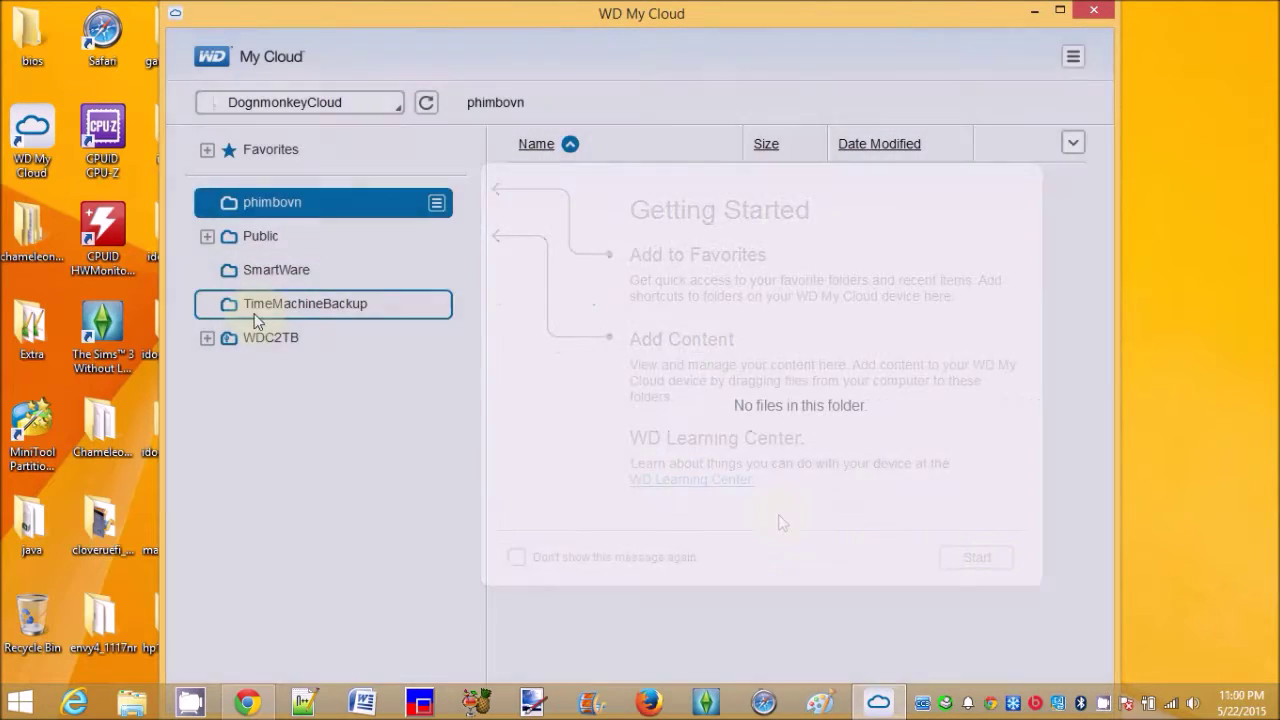
left_click(260, 341)
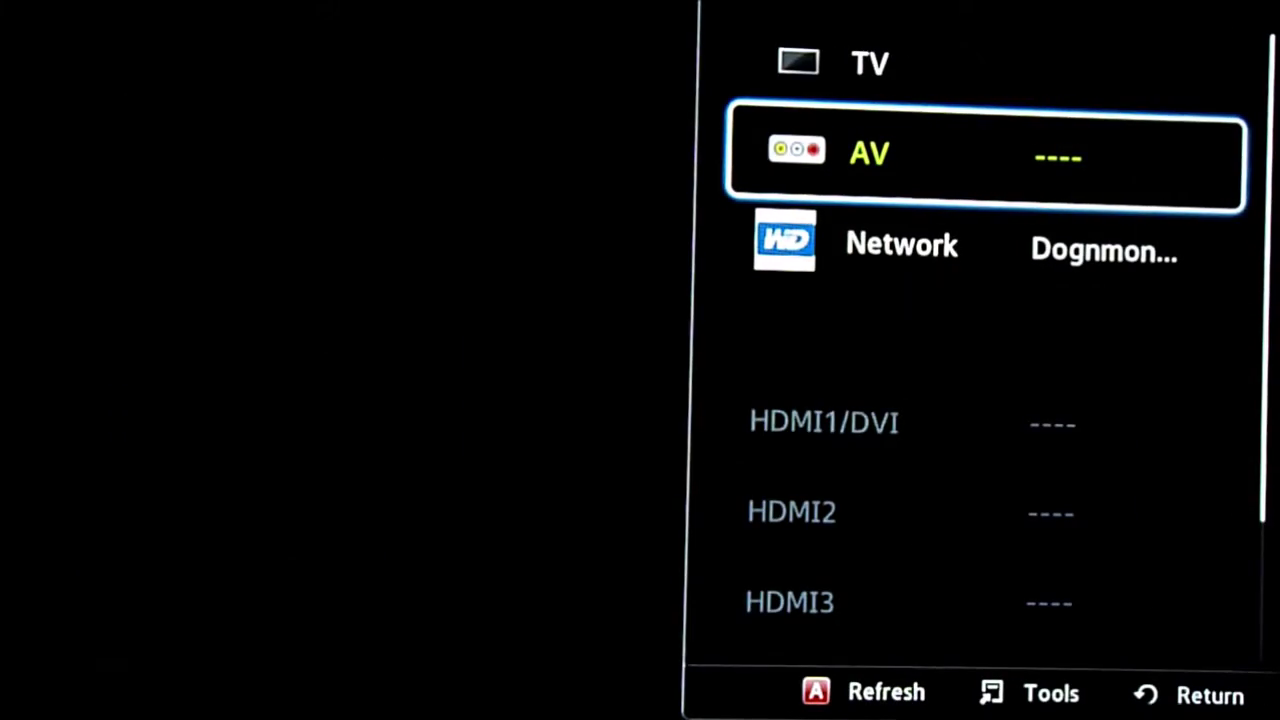
Switch the TV source to the DognmonkeyCloud network drive and browse the homemovies videos like 2001_2004-4.
key("Down")
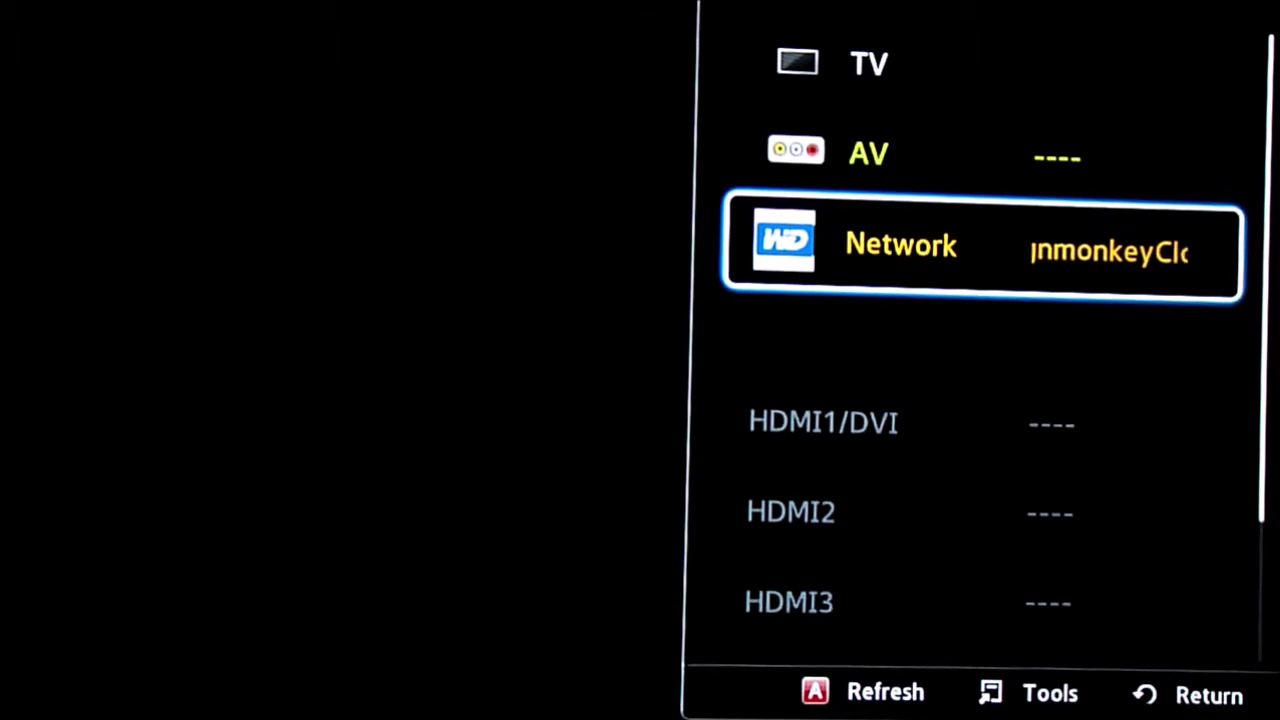
key("Return")
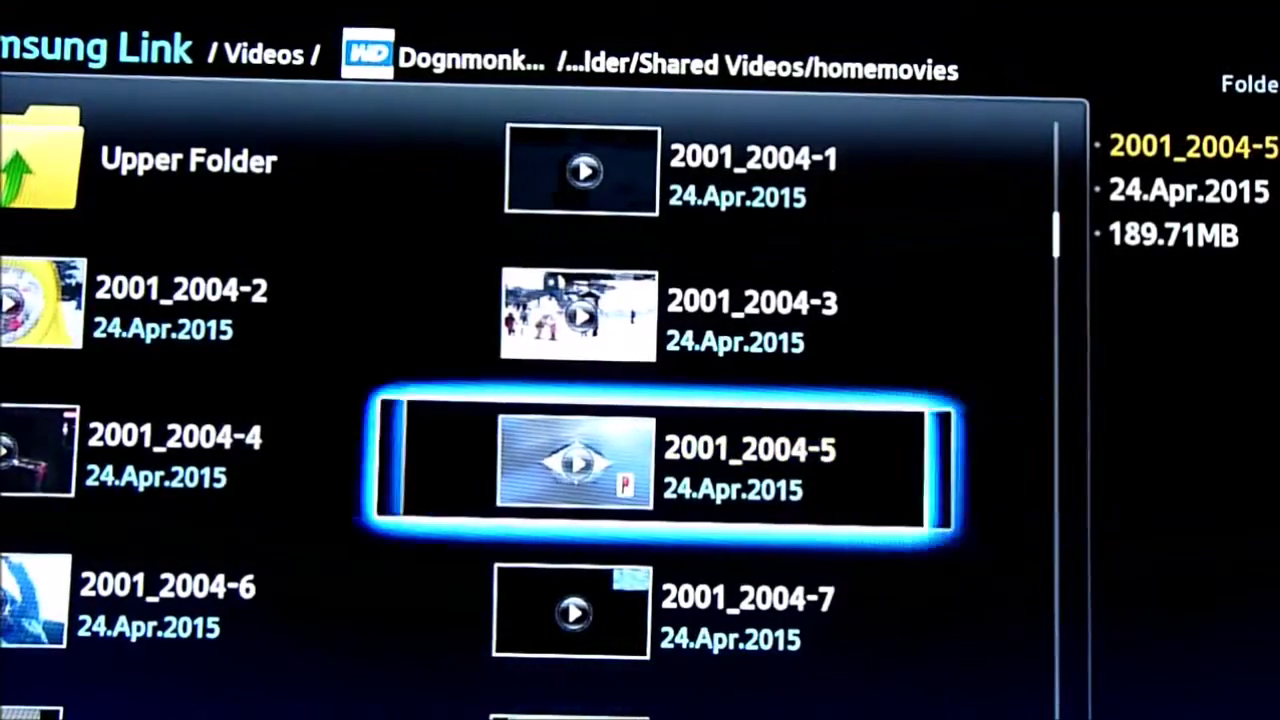
key("Left")
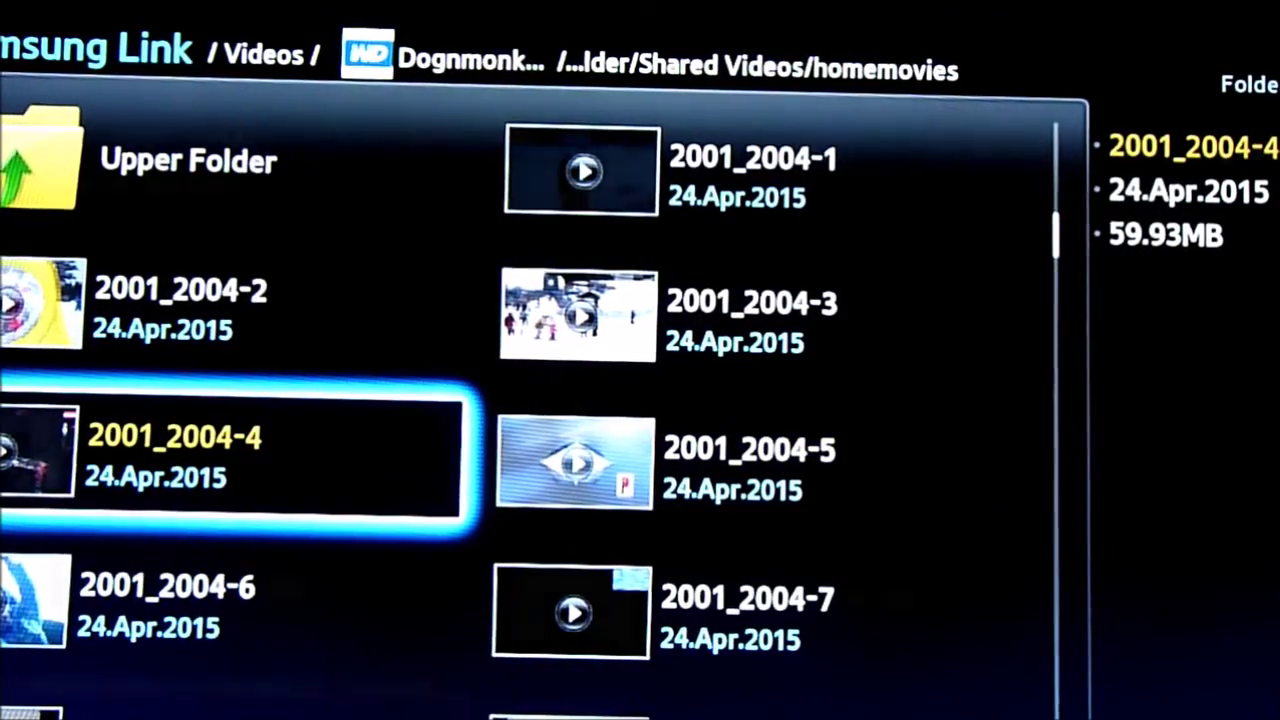
key("Down")
key("Down")
key("Down")
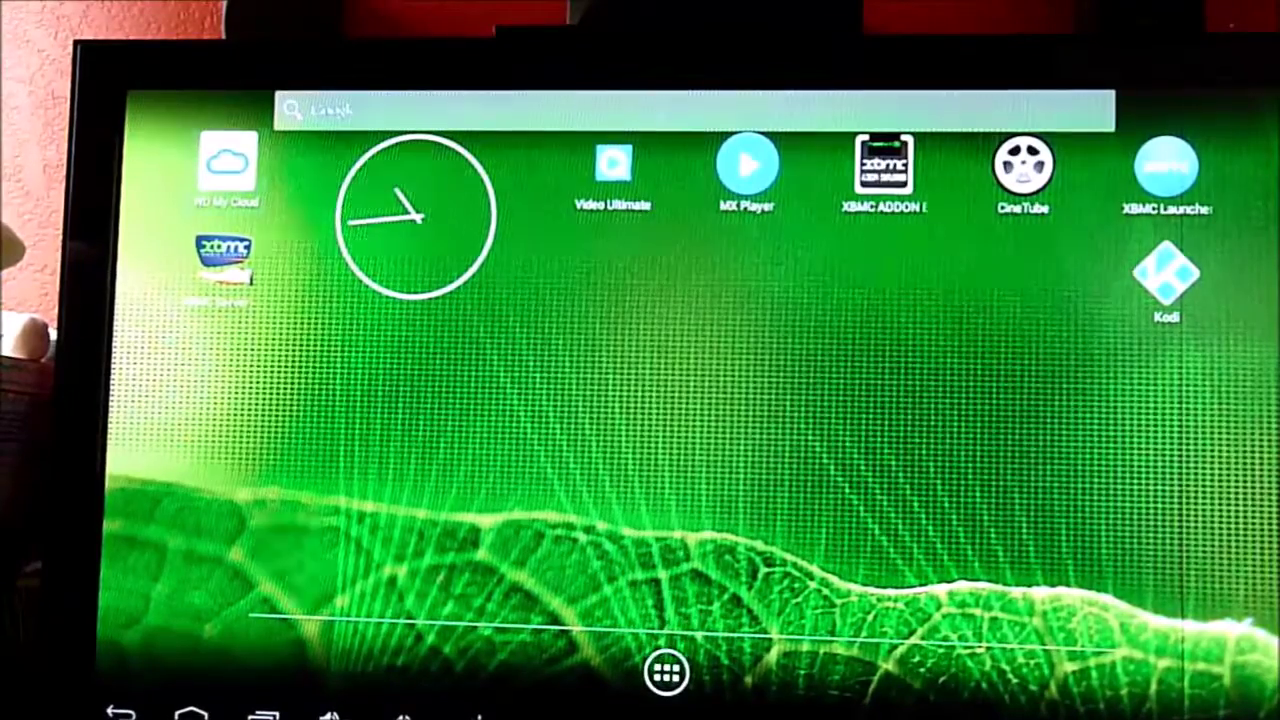
Launch WD My Cloud on the Android media box.
key("Return")
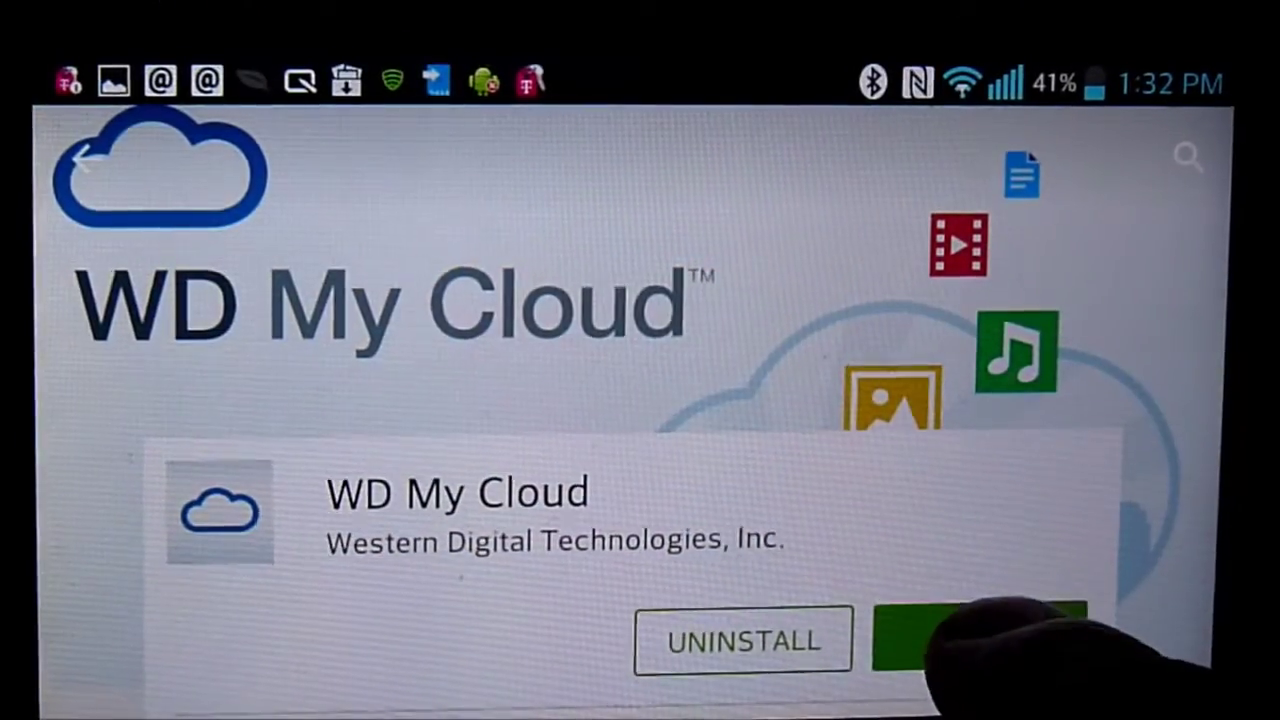
Launch the installed WD My Cloud app and stream a WDC2TB video in the Streaming Player.
left_click(980, 637)
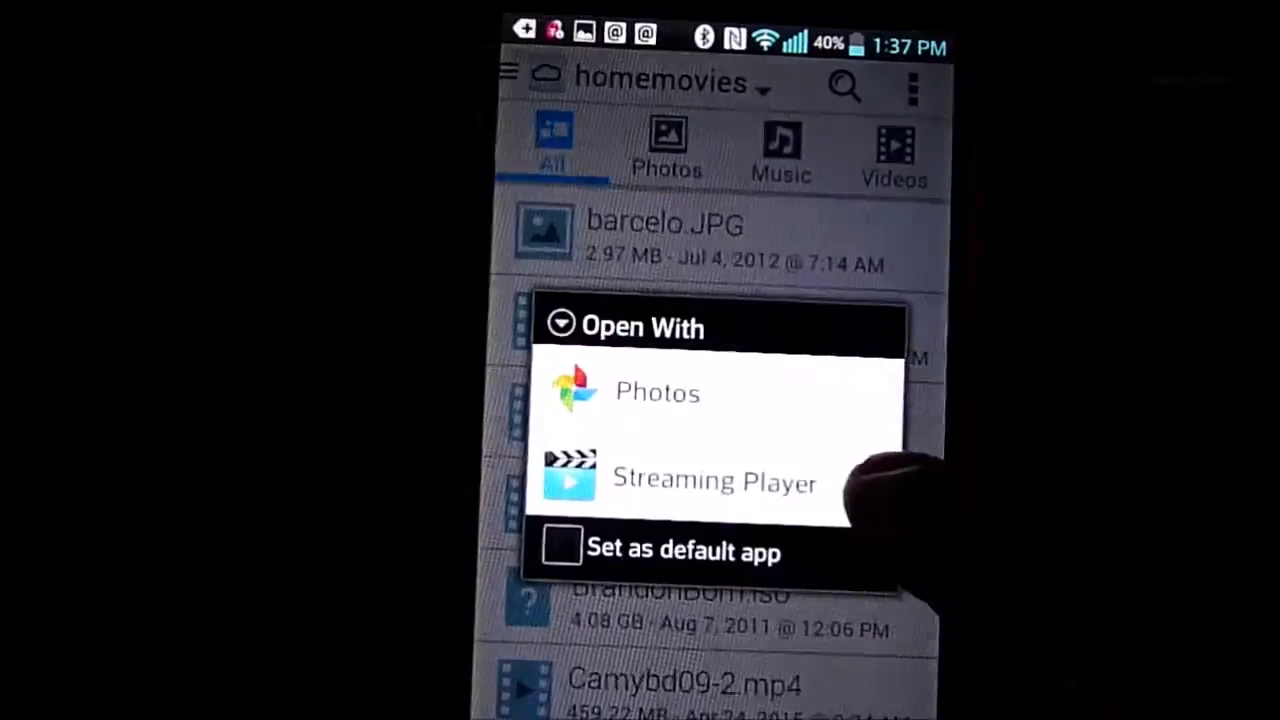
left_click(860, 482)
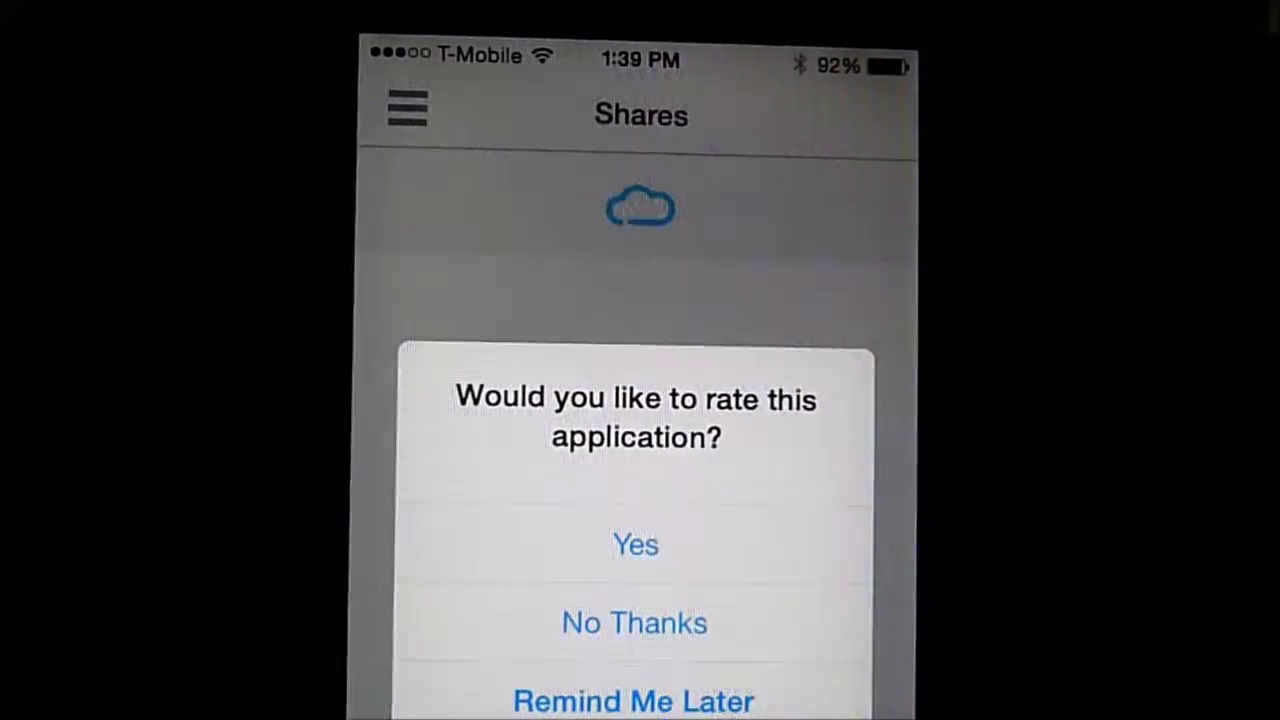
Dismiss the rating prompt and open WDC2TB > homemovies on the iPhone.
left_click(633, 624)
left_click(600, 509)
left_click(560, 606)
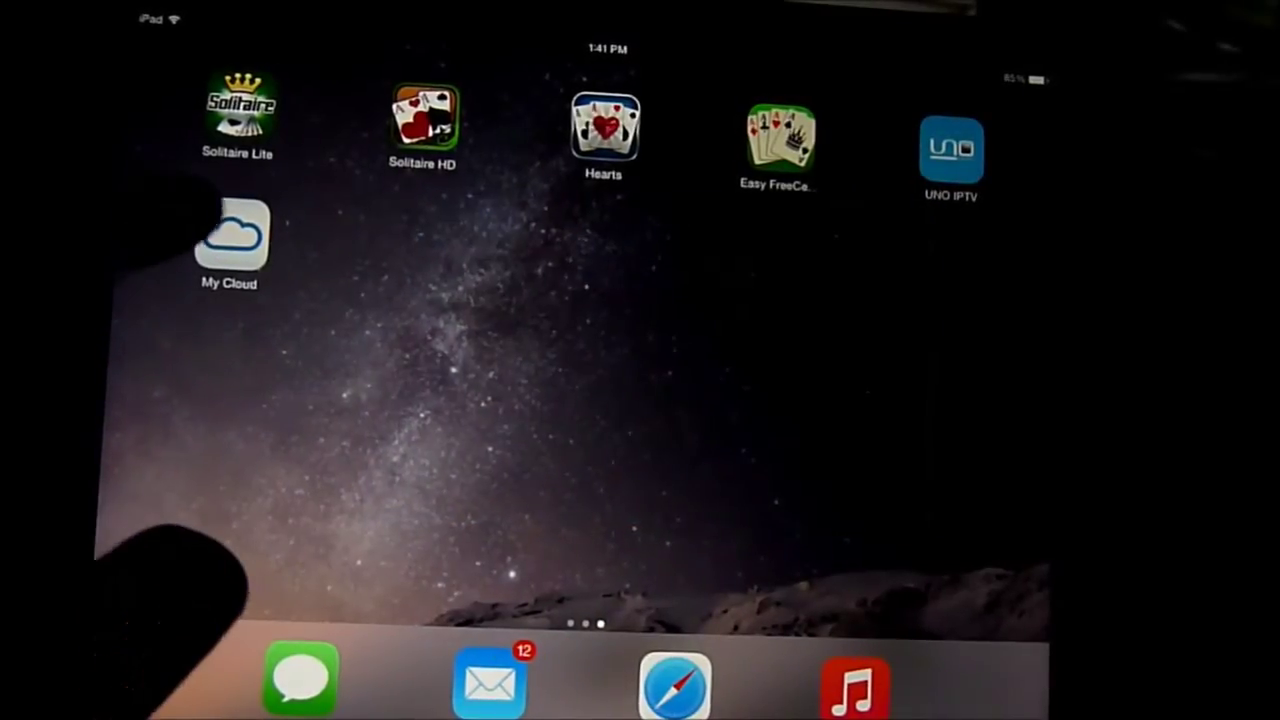
Launch My Cloud on the iPad, open WDC2TB > homemovies, and play barcelo.MP4.
left_click(236, 238)
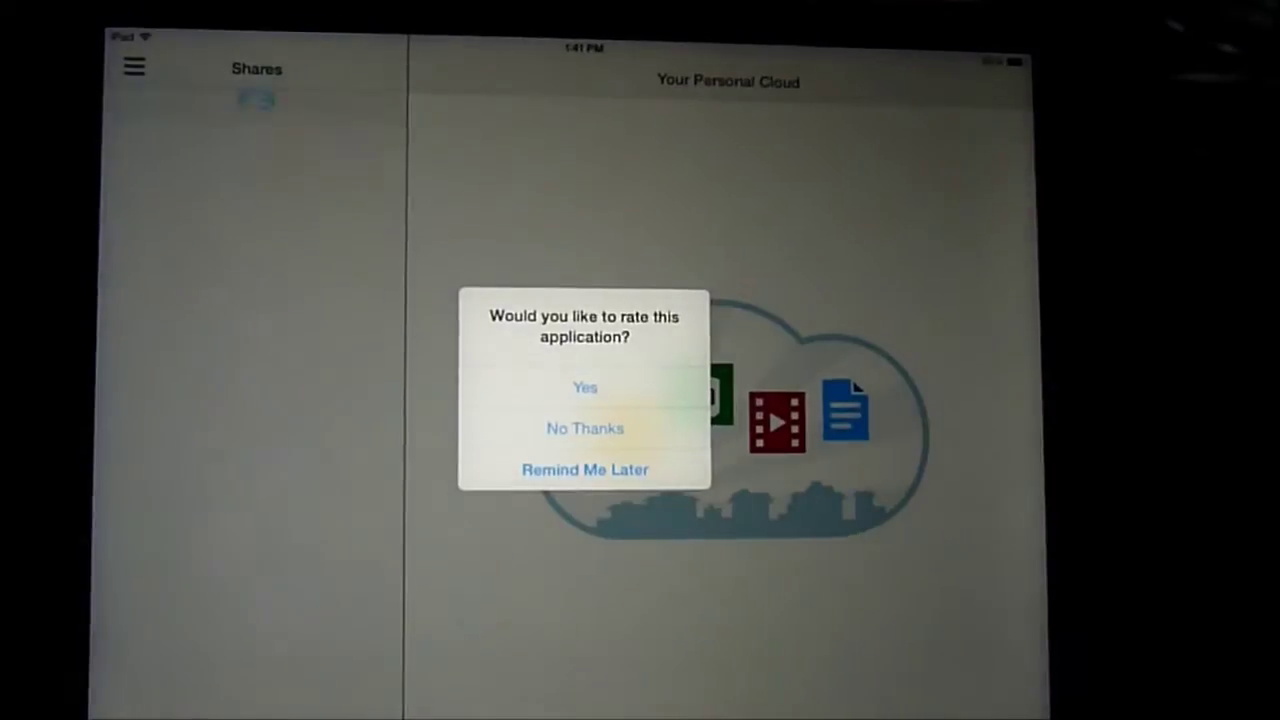
left_click(640, 418)
left_click(196, 282)
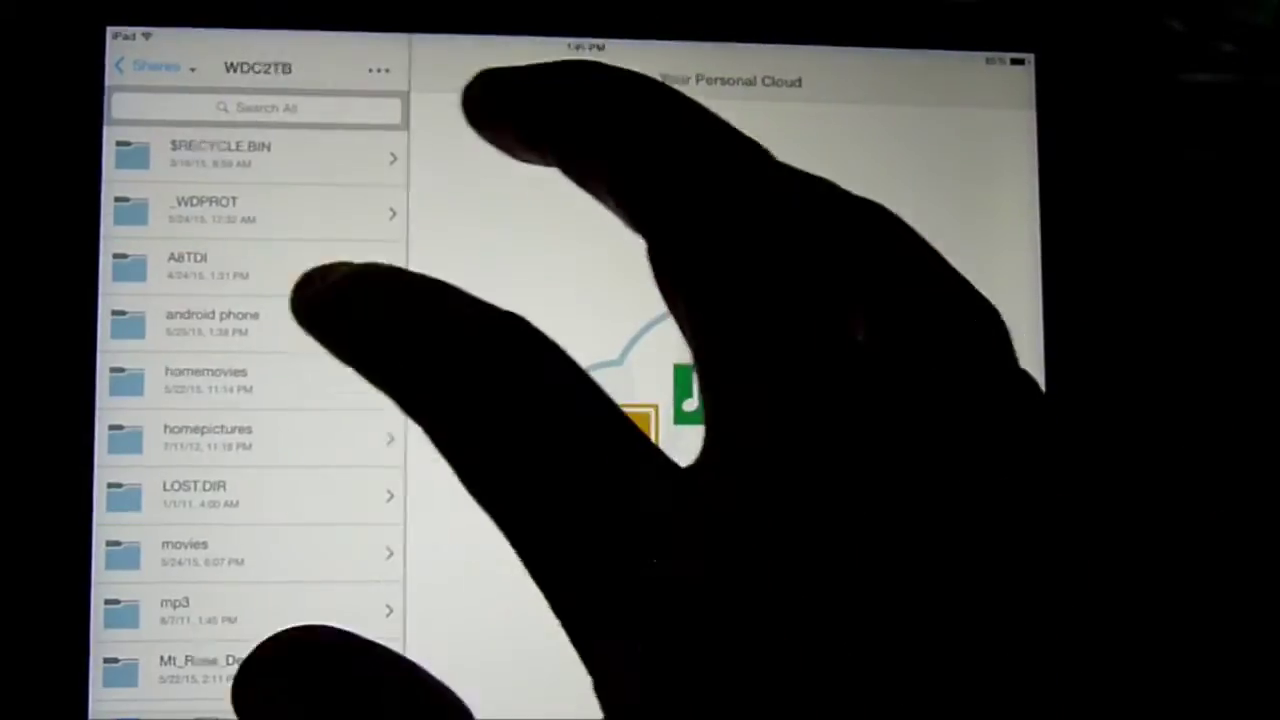
left_click(200, 371)
scroll(250, 450, "down", 5)
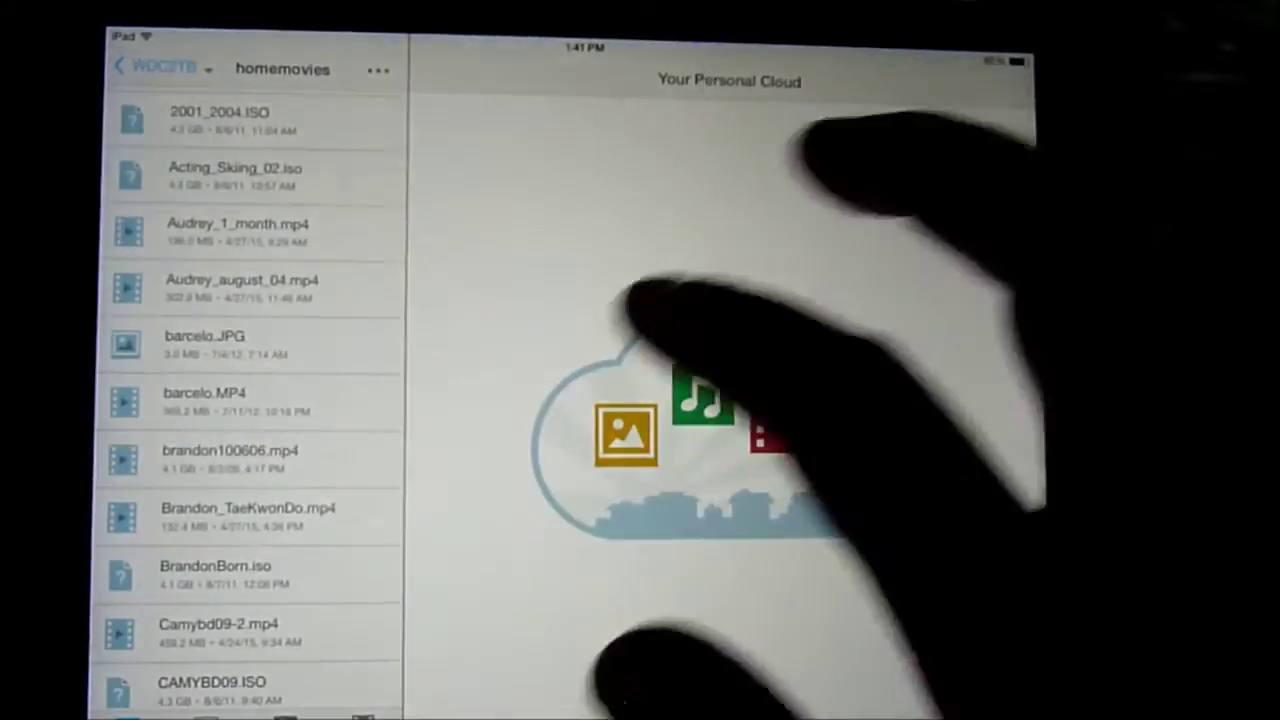
left_click(250, 393)
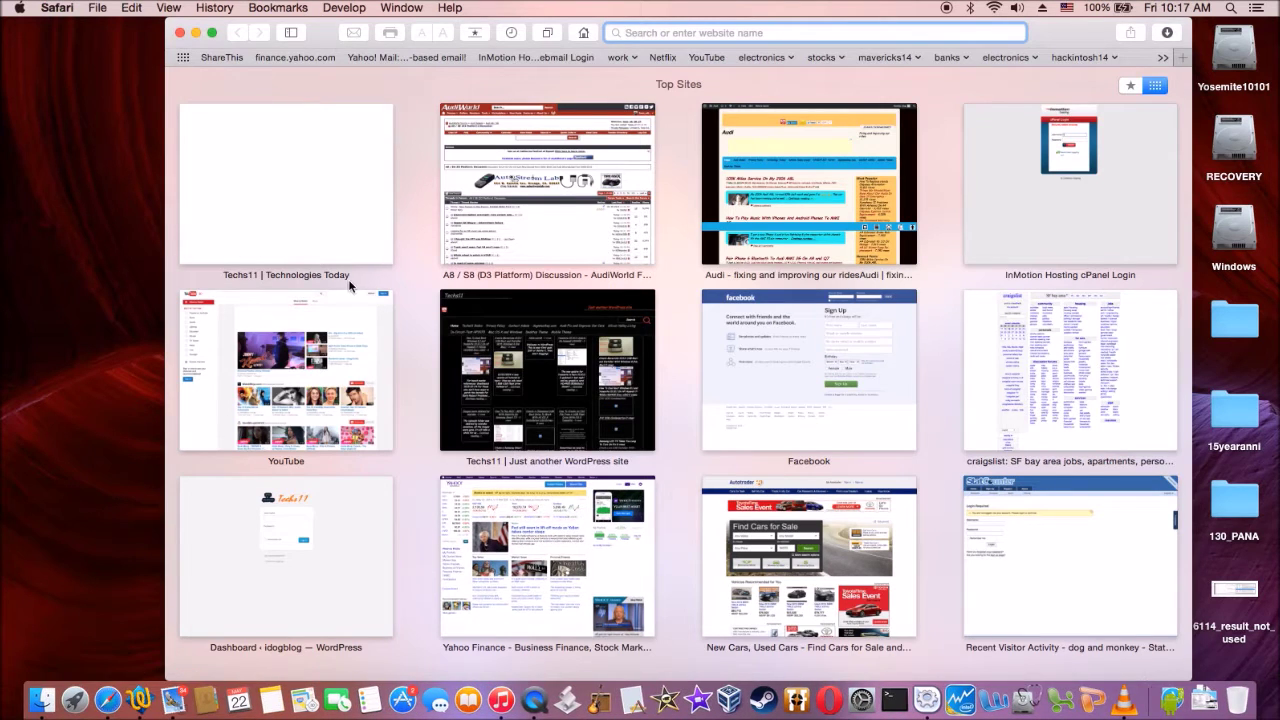
Load wd.com/setup/wdmycloud and start downloading the Mac setup software.
type("wd.")
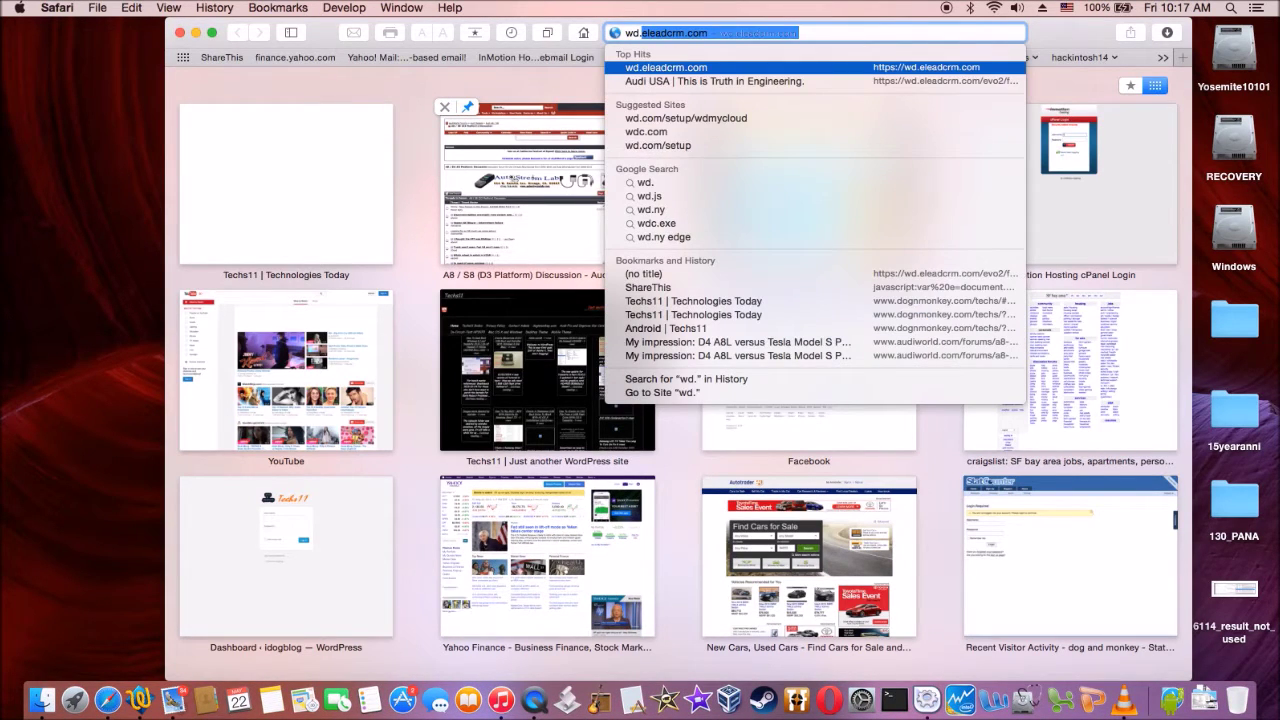
type("com/")
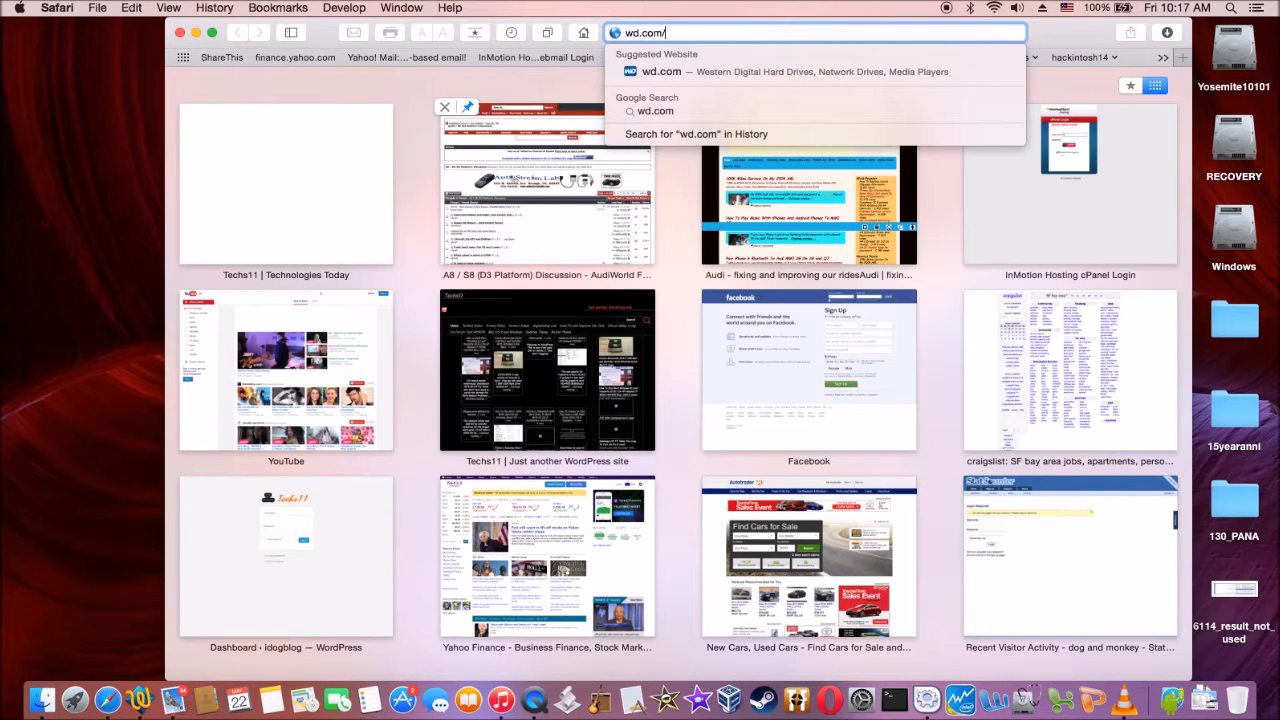
type("setup")
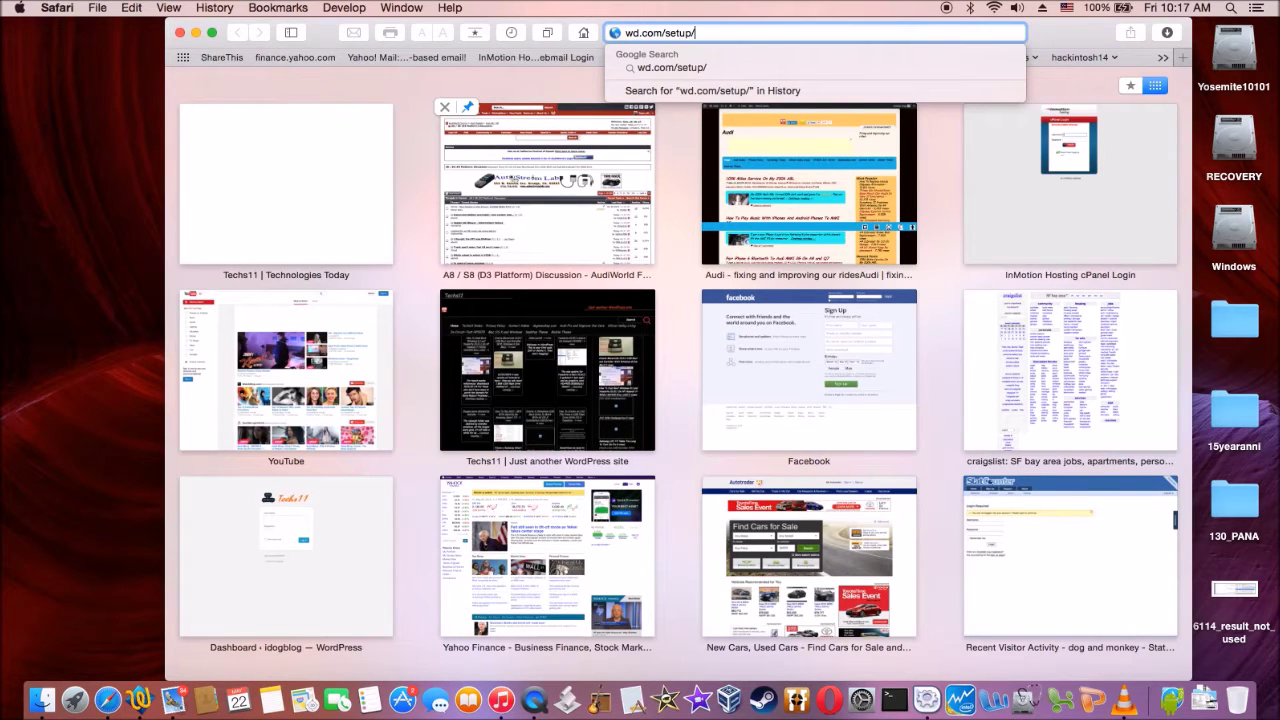
type("/wdmycloud")
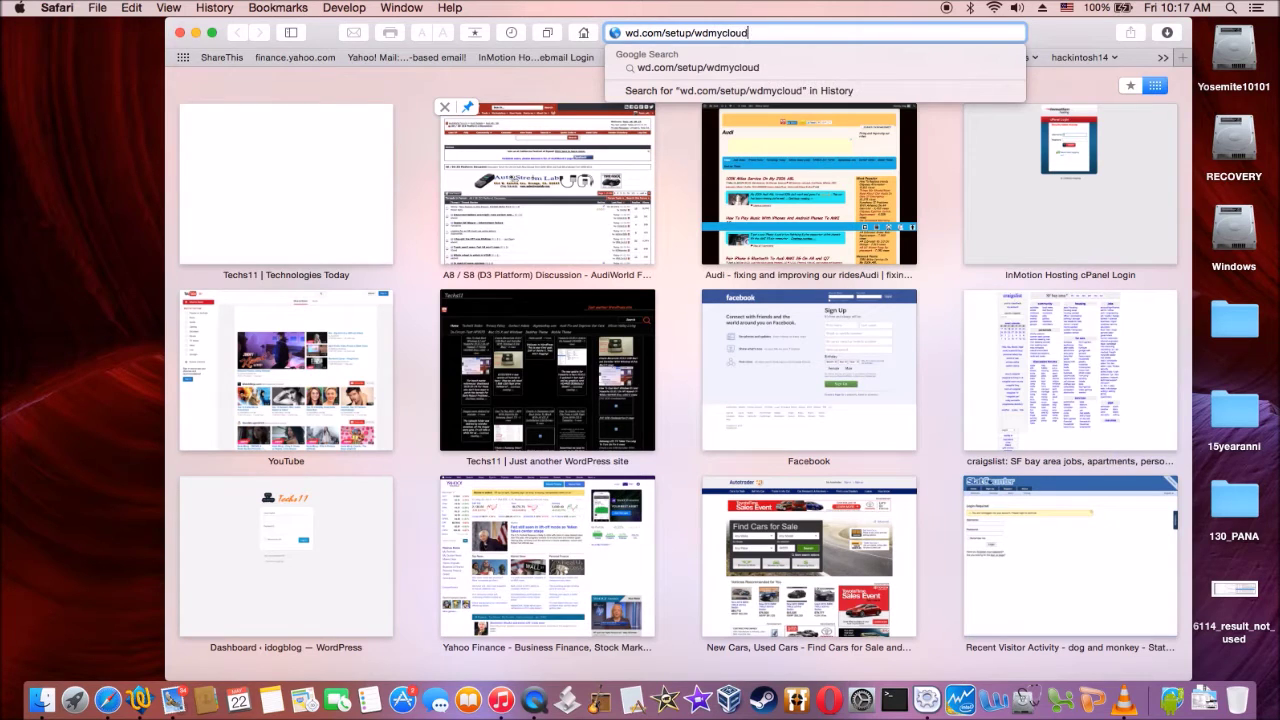
key("Return")
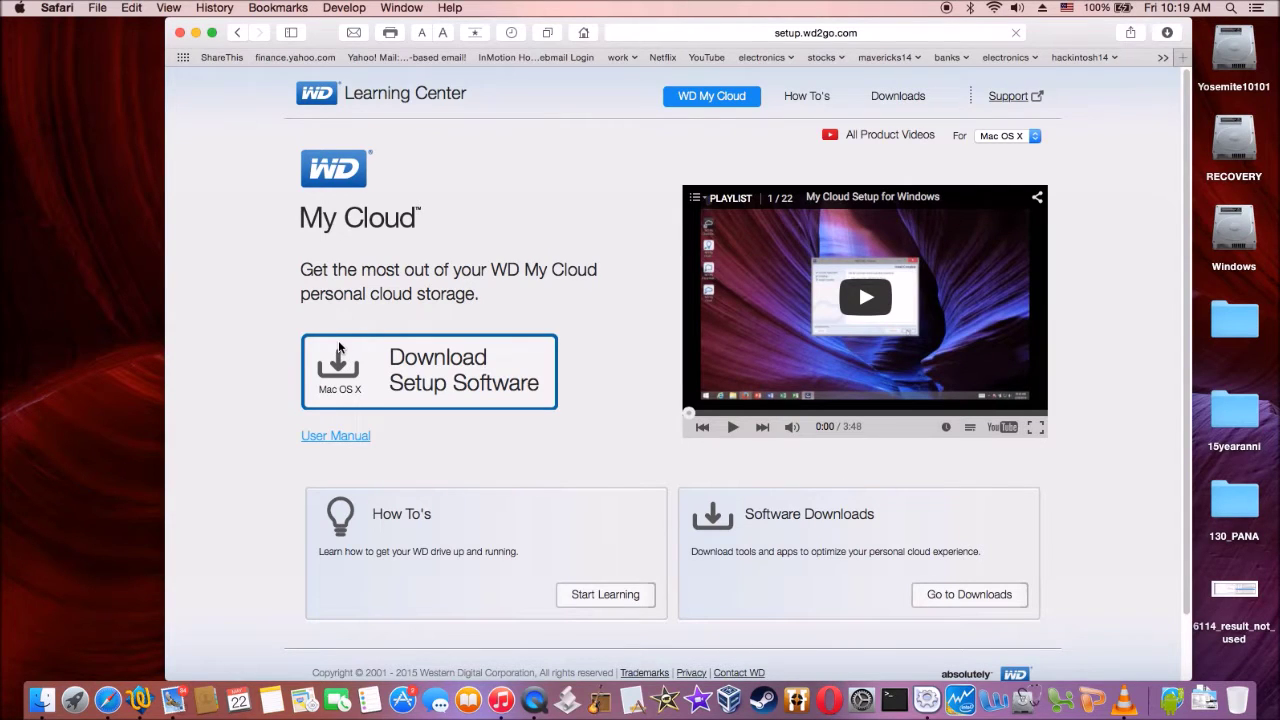
left_click(338, 346)
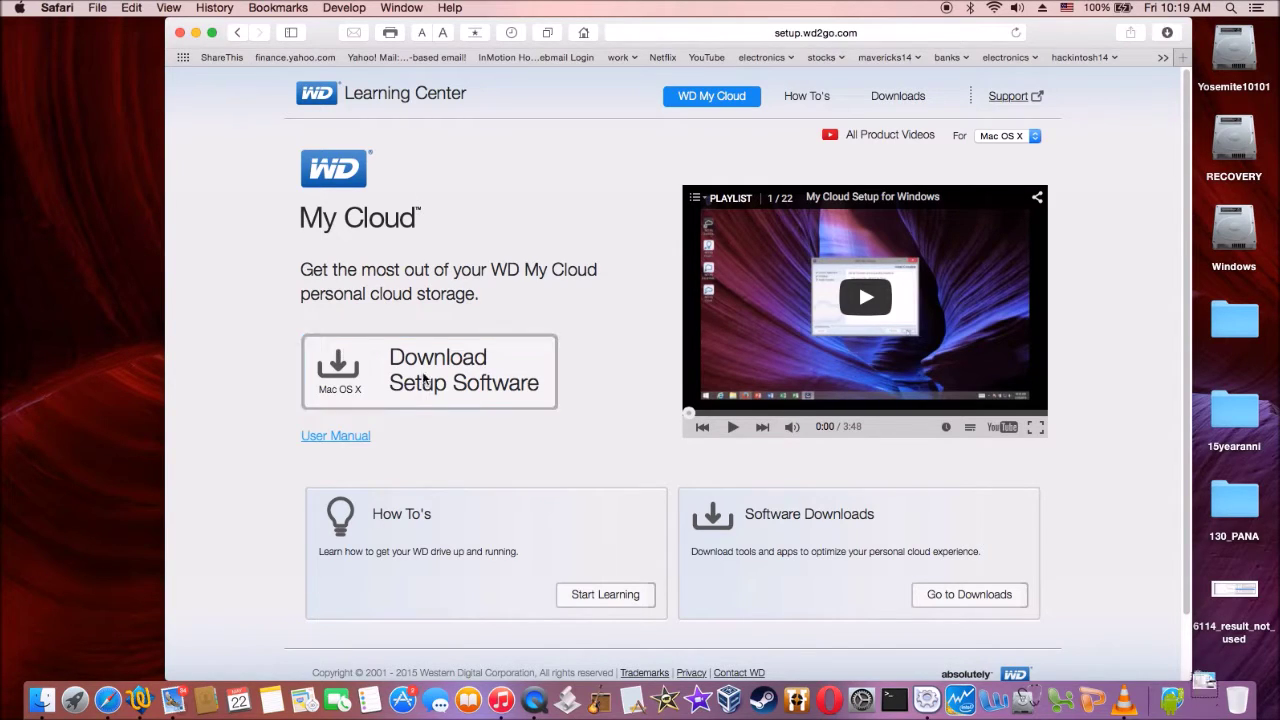
Bring up the options menu for the Downloads stack.
right_click(1215, 690)
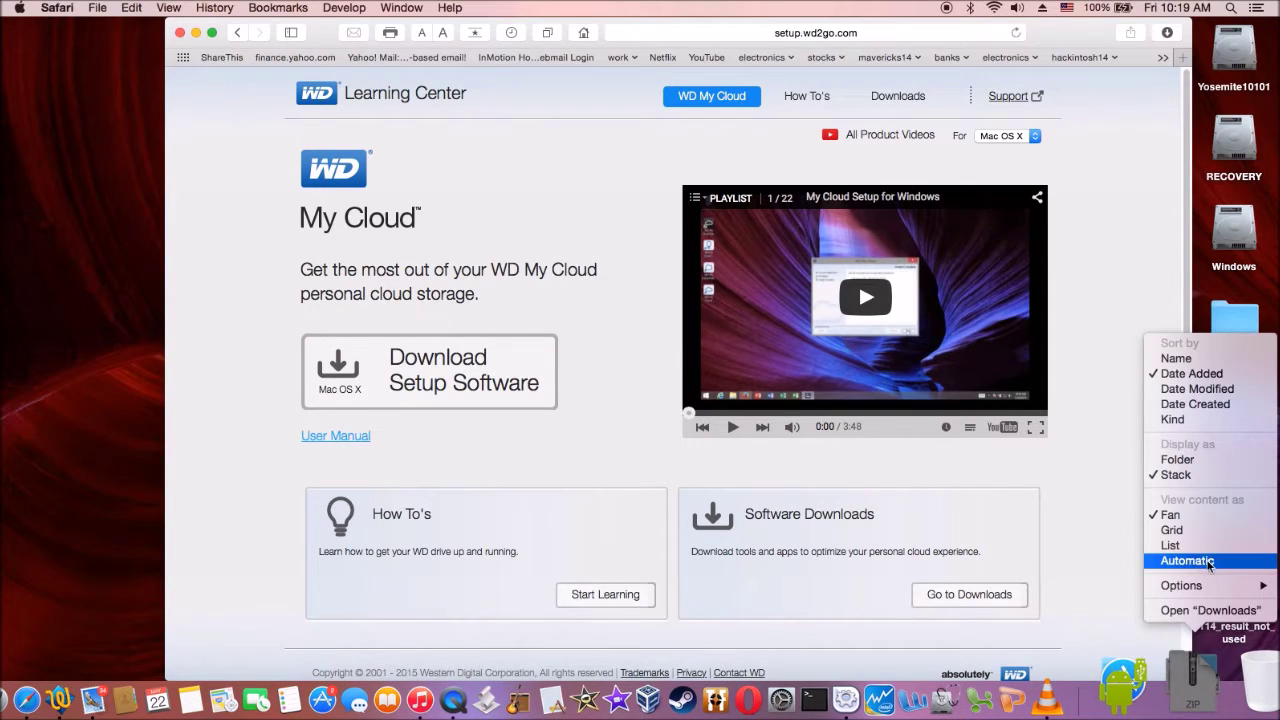
Open the Downloads folder, launch WD My Cloud Setup, confirm opening it, and minimize Finder.
left_click(1207, 611)
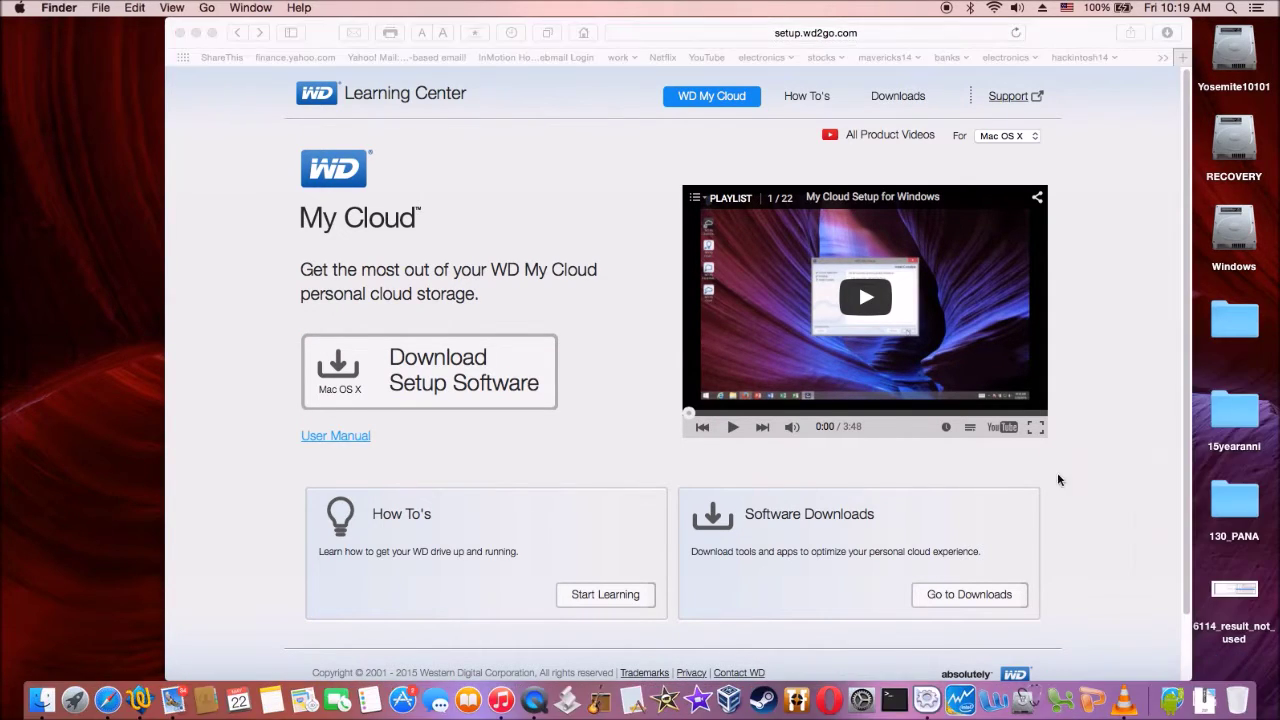
left_click(410, 252)
double_click(410, 252)
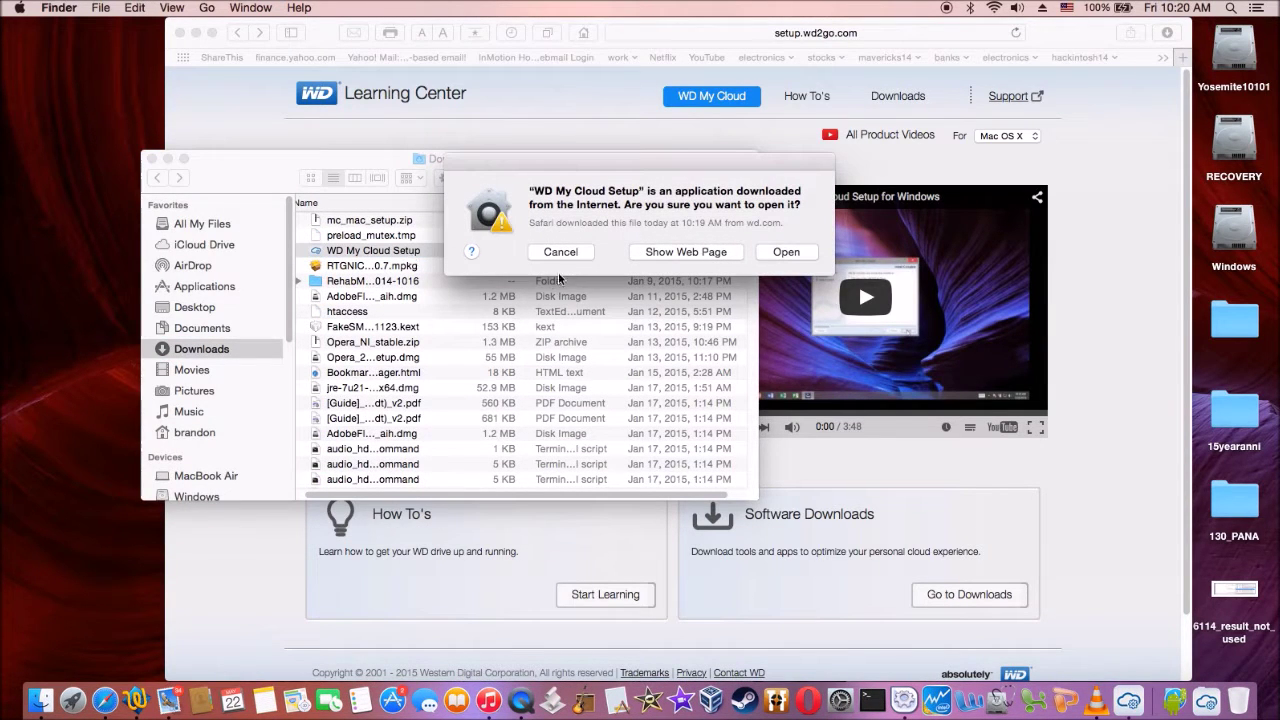
left_click(786, 252)
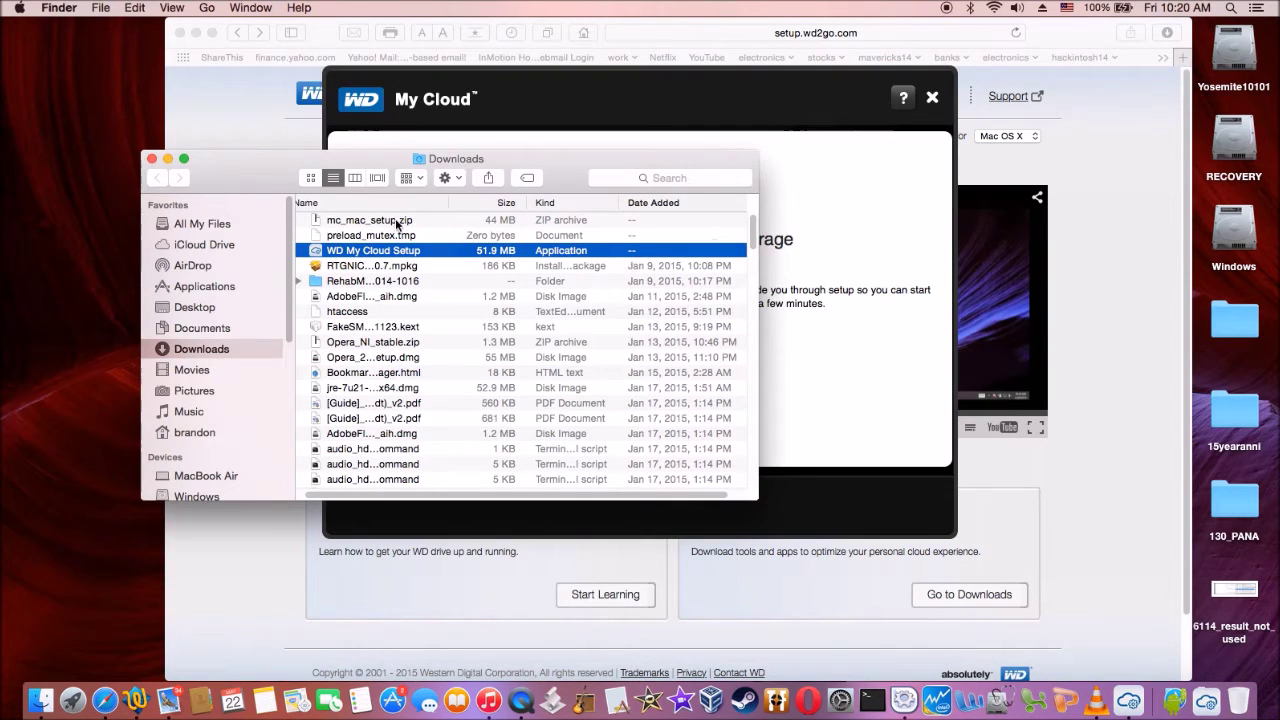
left_click(167, 159)
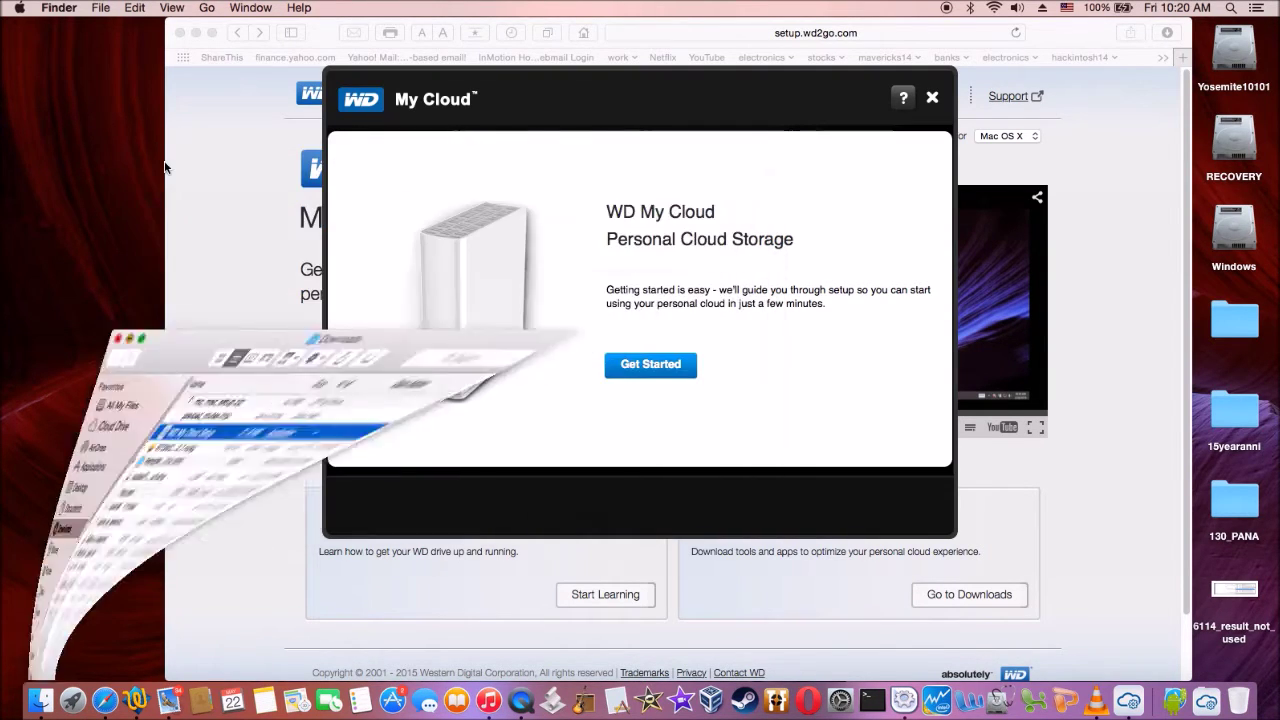
Start the guided setup, accept the license, and select the found WDMyCloud device.
left_click(651, 367)
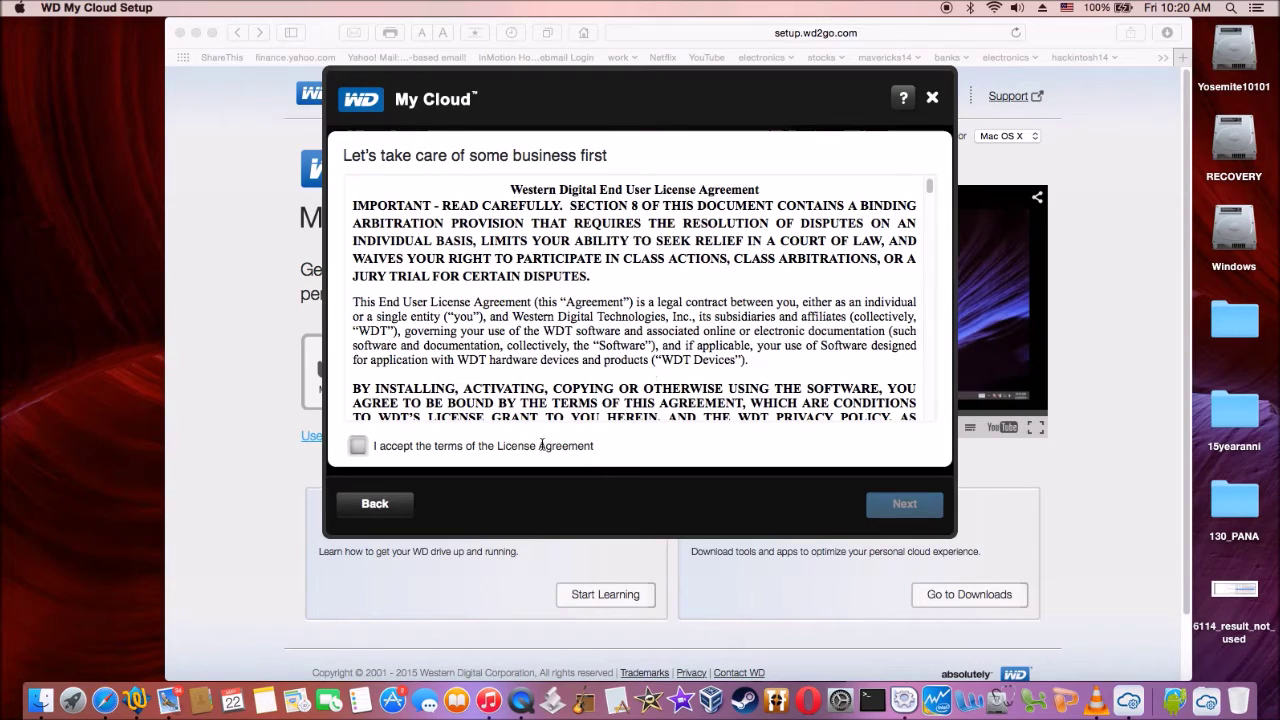
left_click(358, 447)
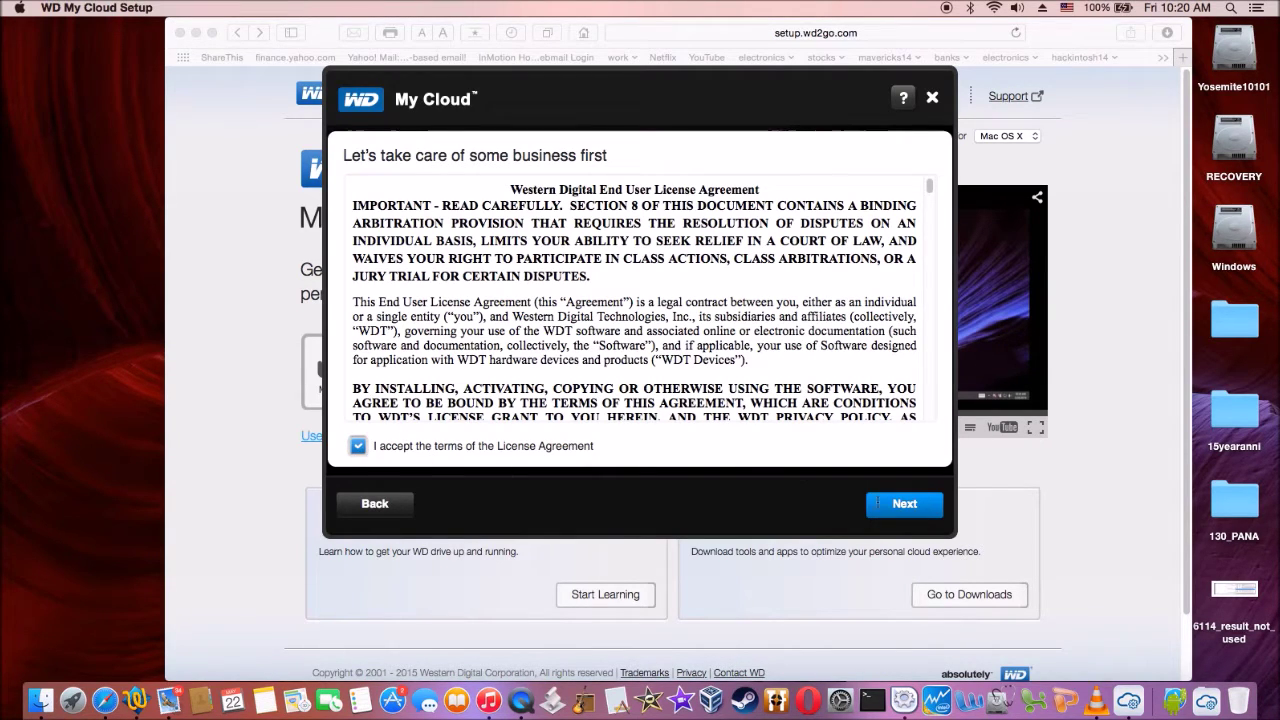
left_click(900, 508)
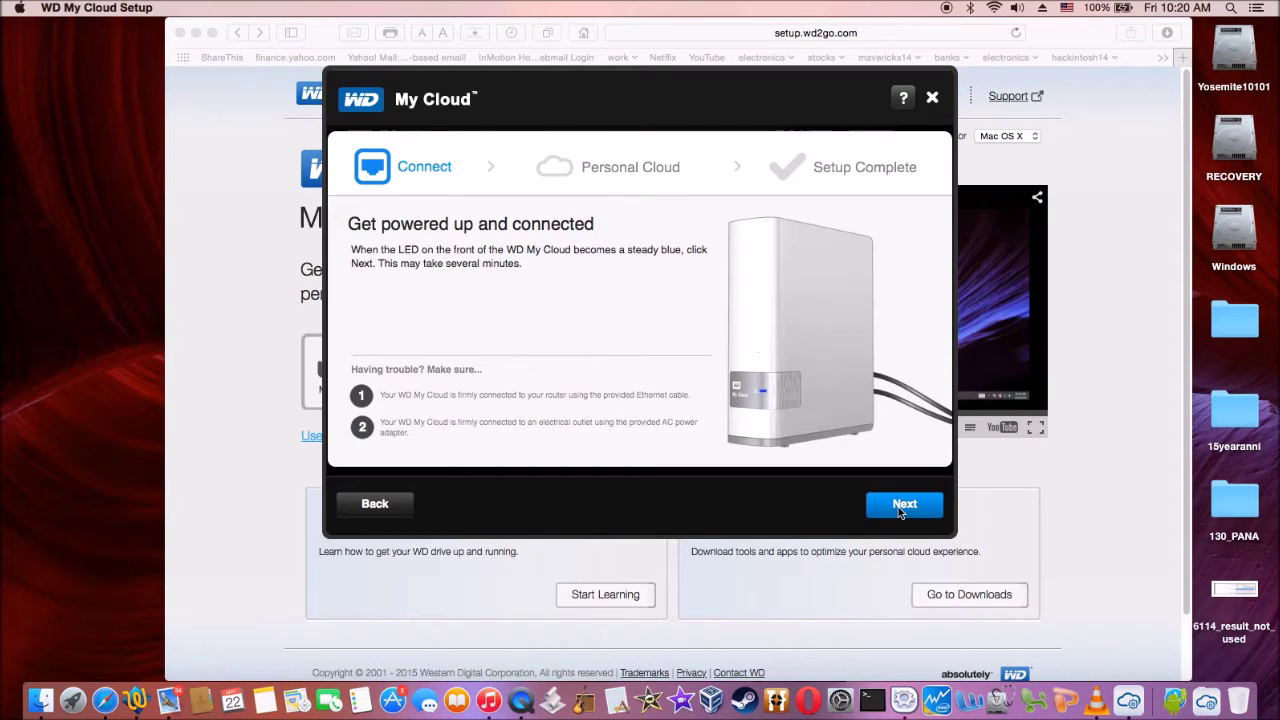
left_click(900, 510)
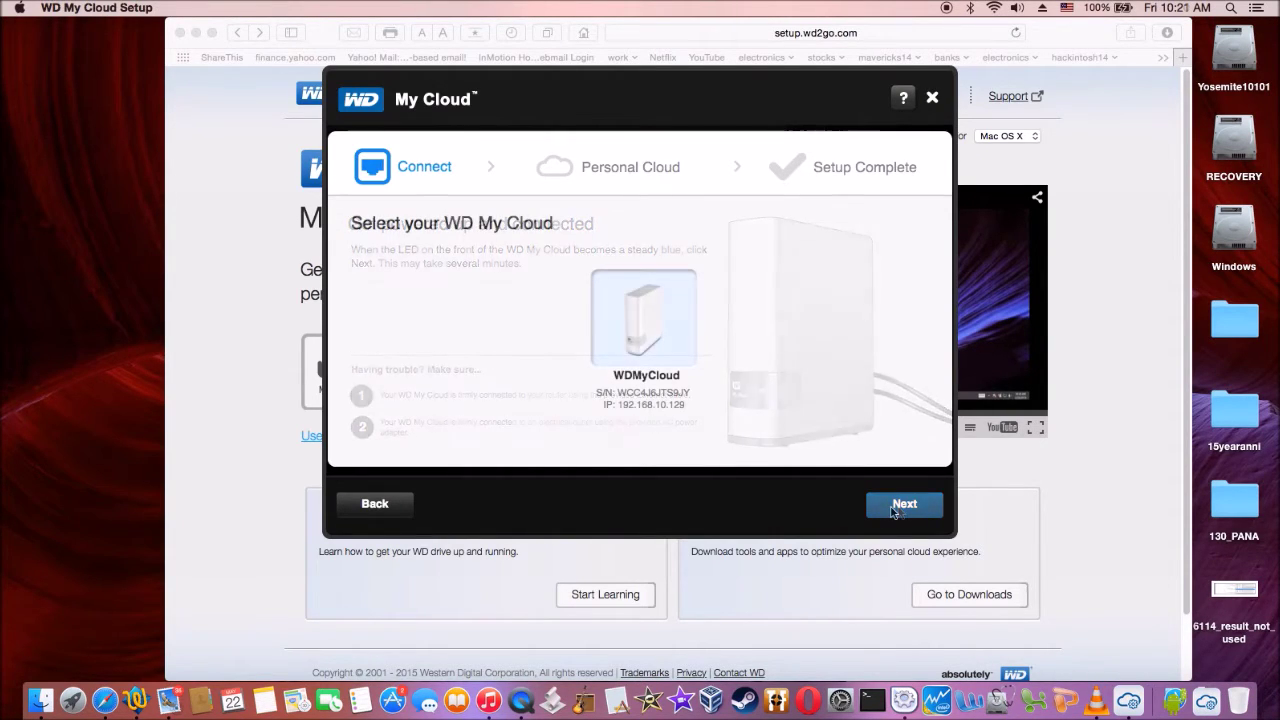
left_click(893, 508)
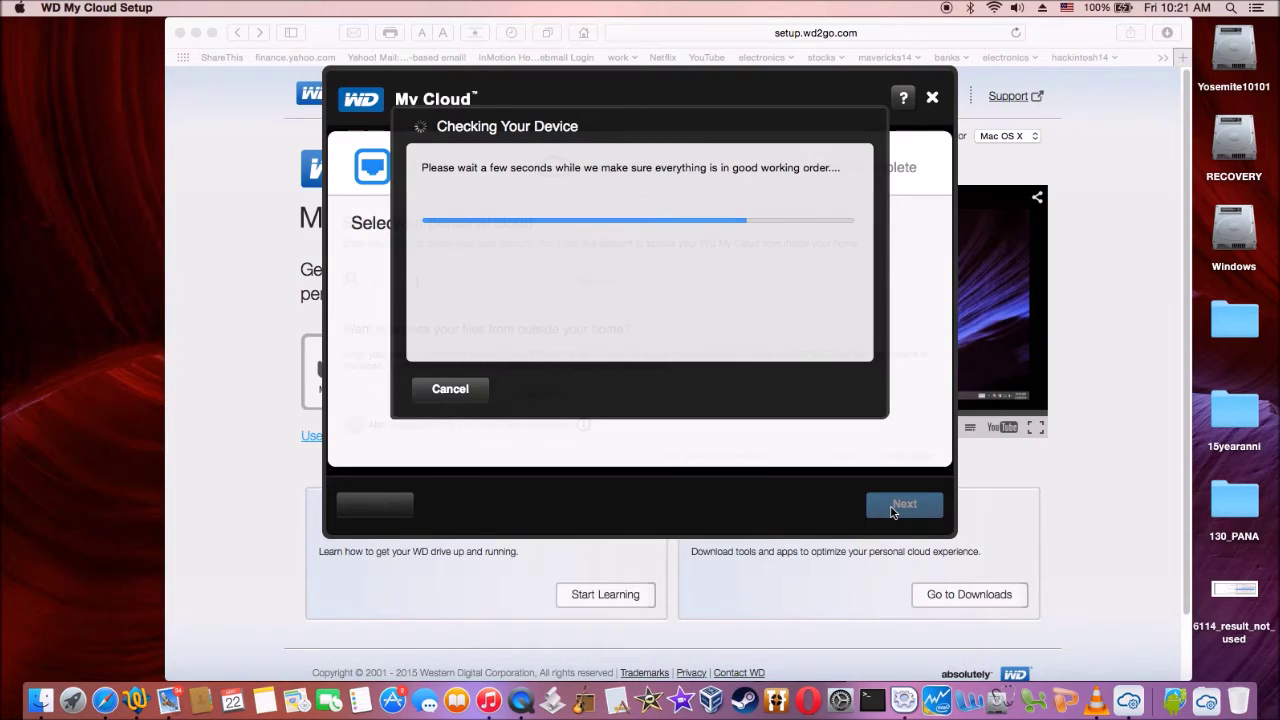
Enter the user's first and last name for the cloud account and finish setup.
key("Tab")
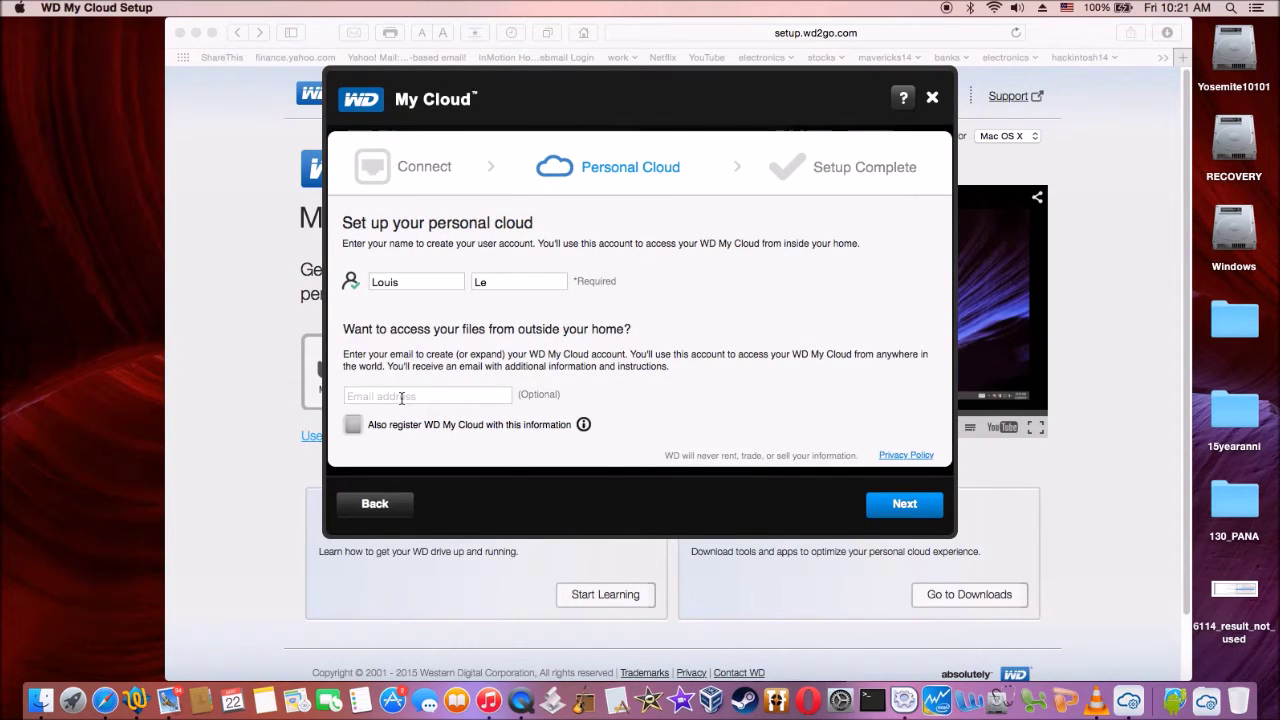
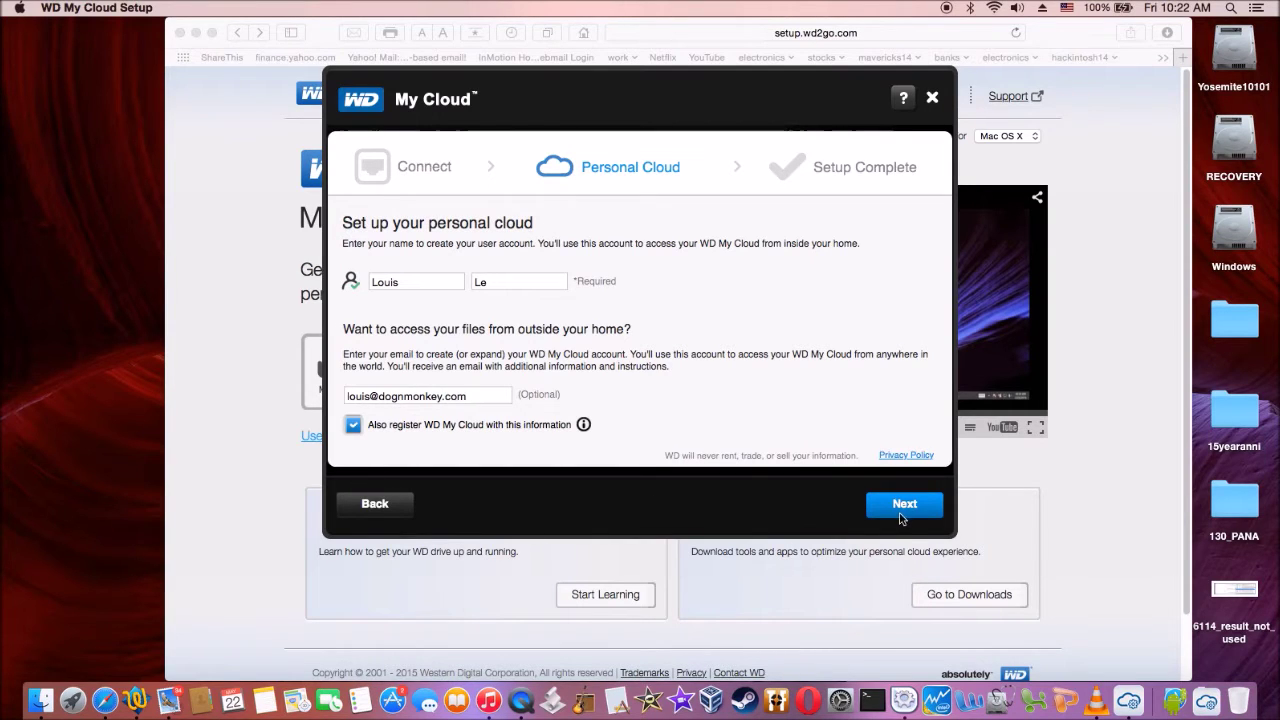
left_click(900, 512)
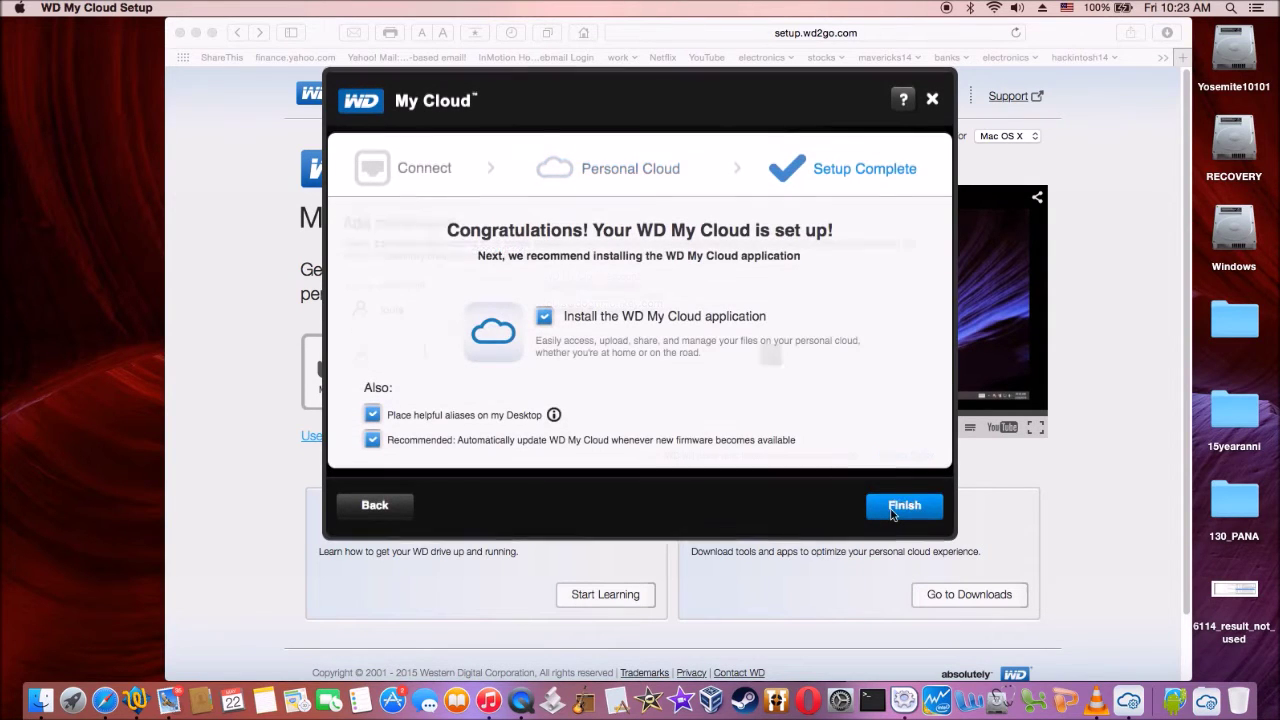
left_click(893, 512)
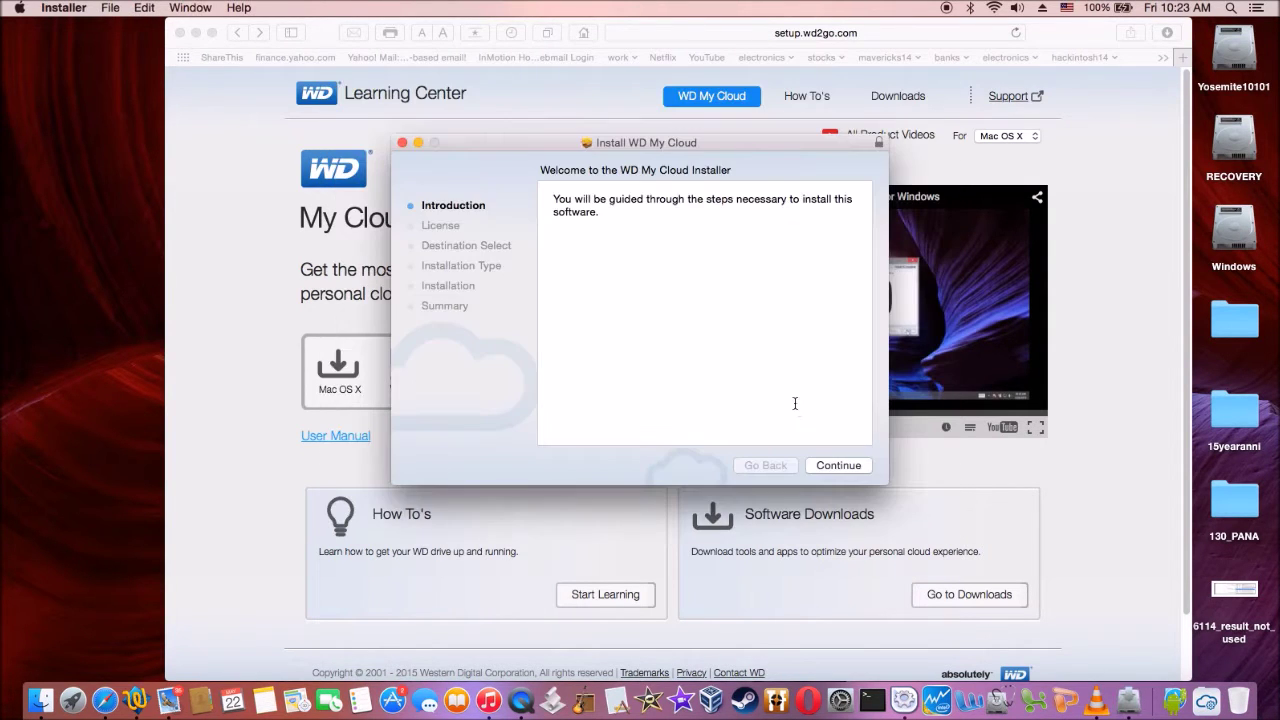
Install the WD My Cloud app by accepting the license and entering the admin password, then acknowledge its security alert.
left_click(838, 466)
left_click(838, 468)
left_click(802, 273)
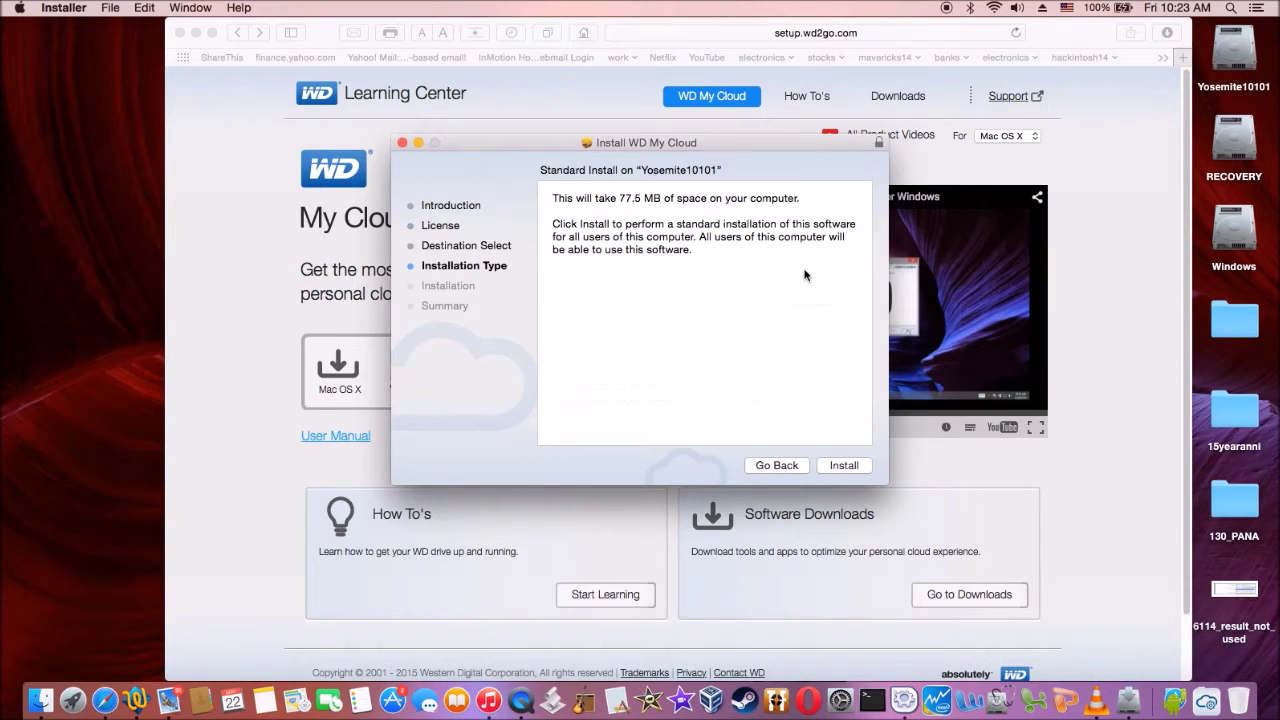
left_click(841, 466)
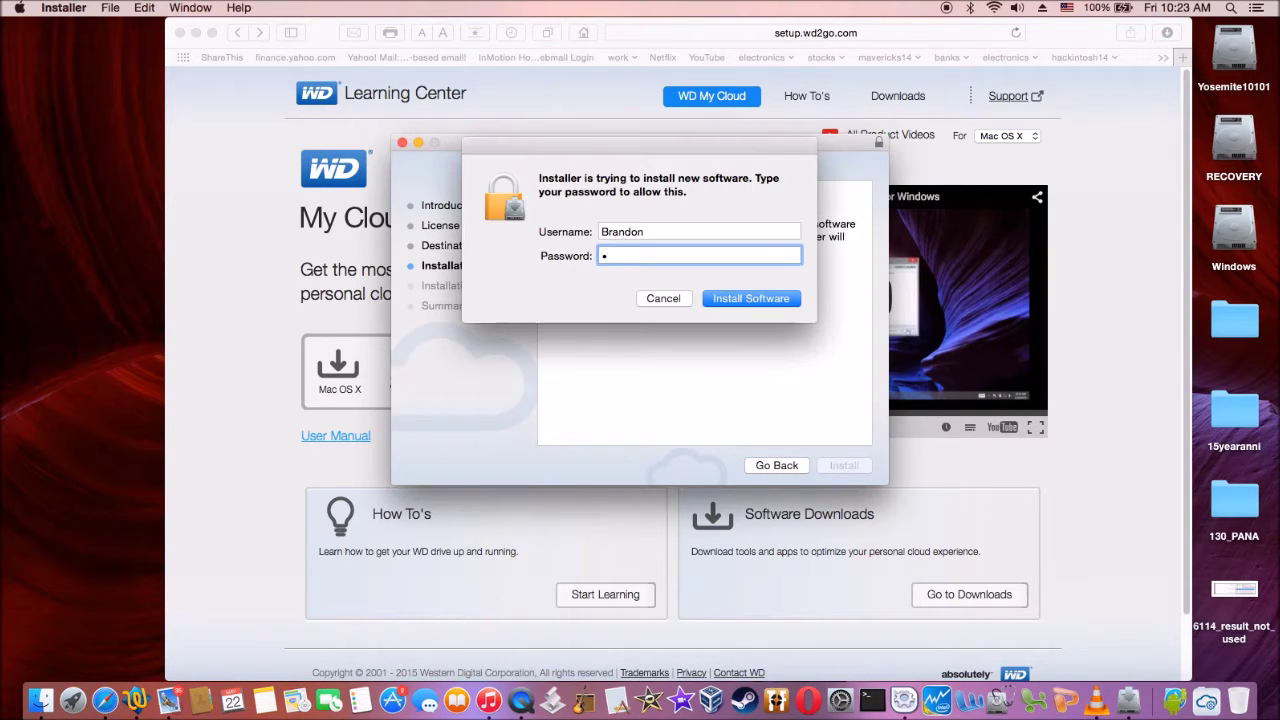
key("Return")
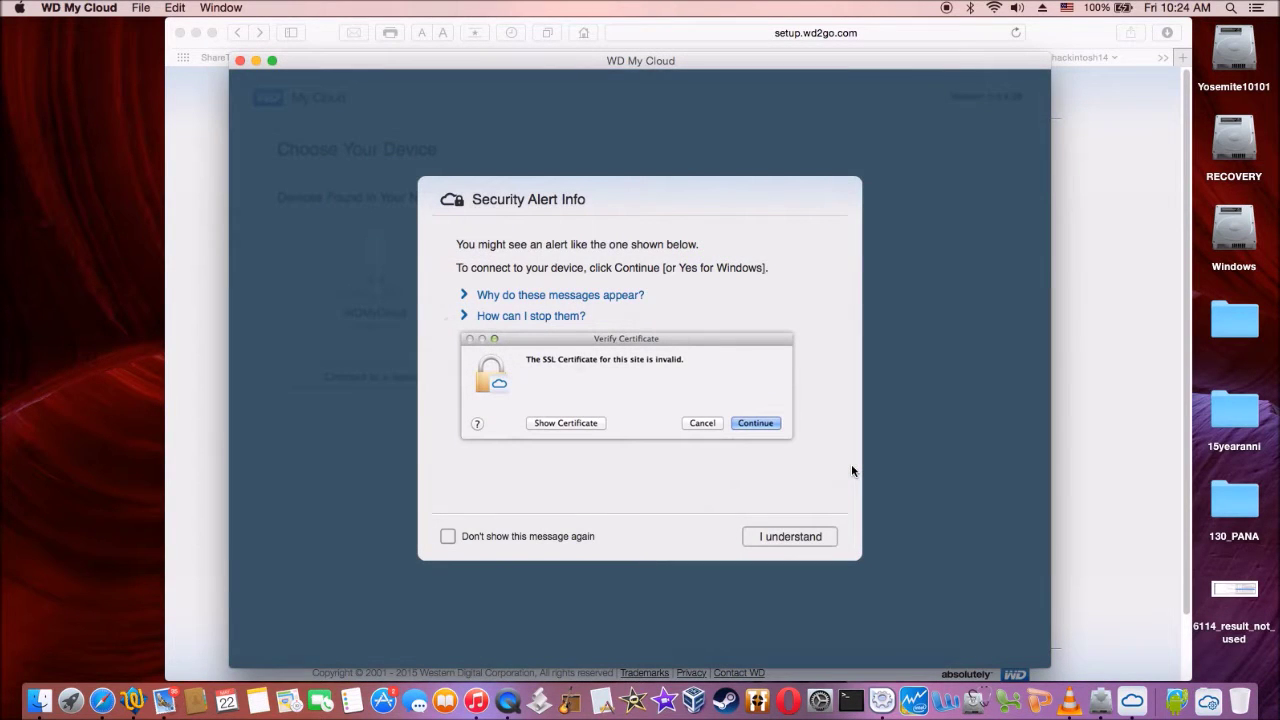
left_click(790, 537)
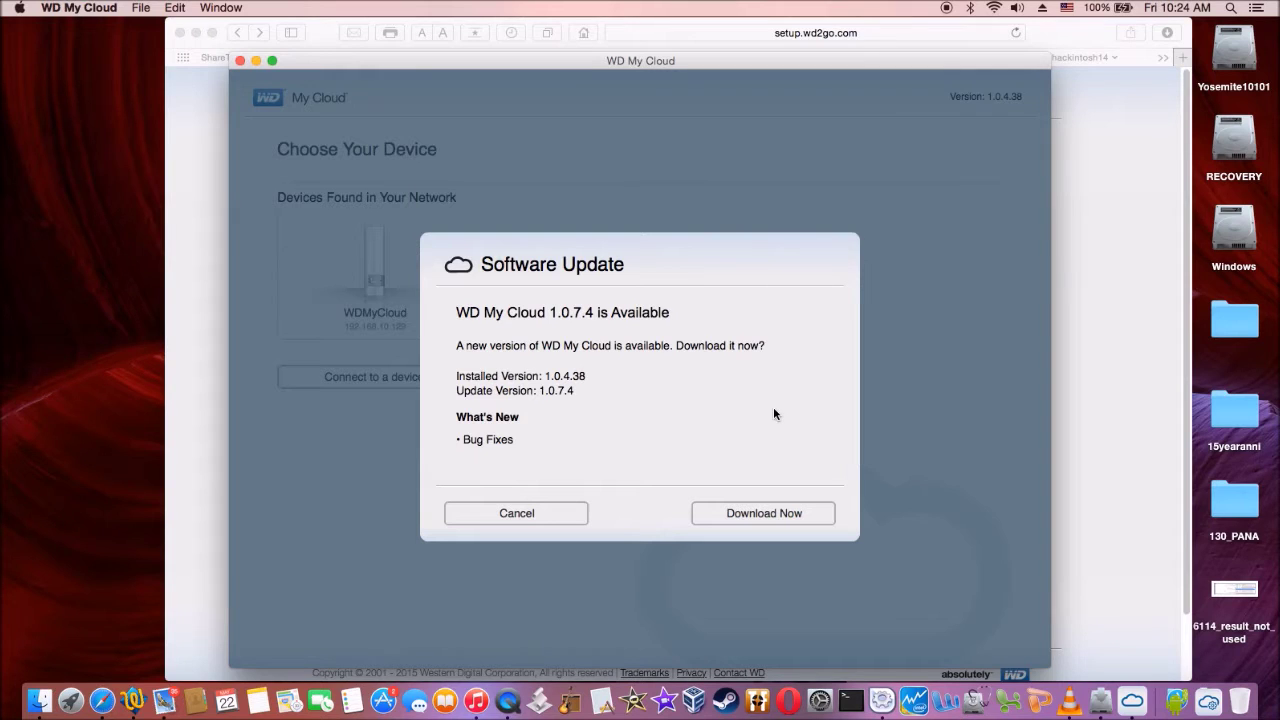
Download the 1.0.7.4 update DMG and install it, accepting the license and entering the admin password.
left_click(751, 517)
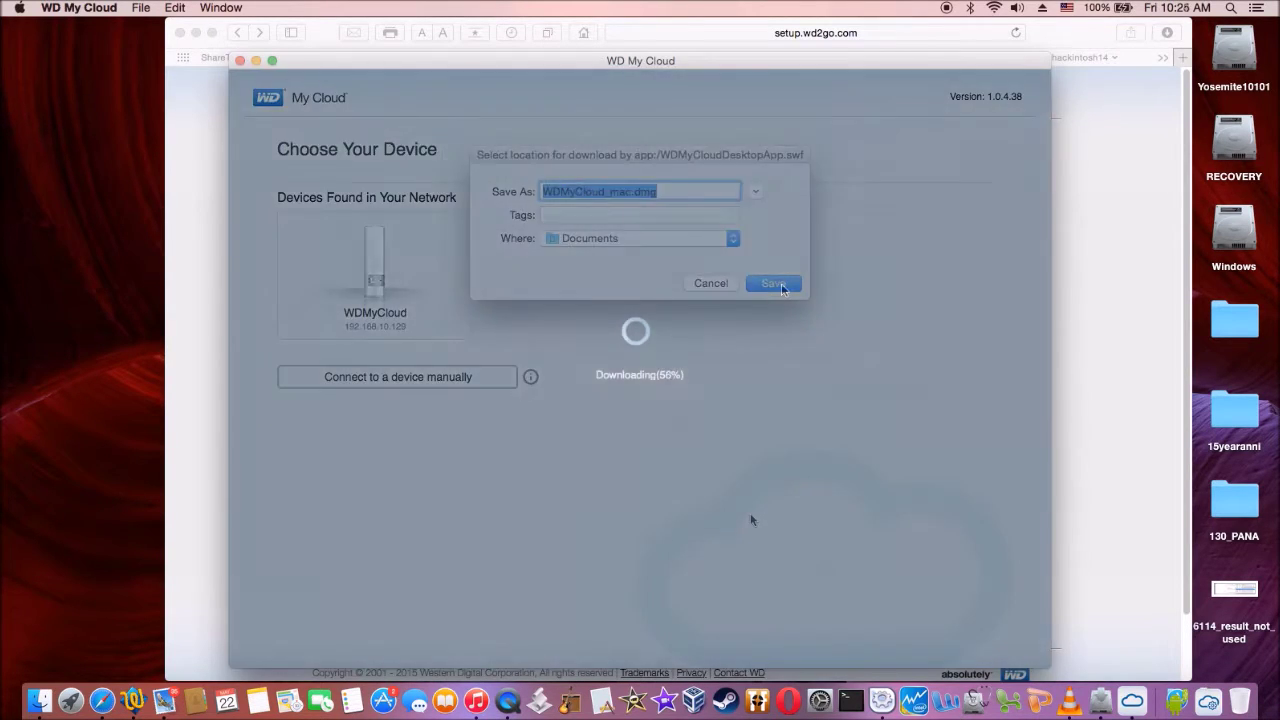
left_click(778, 282)
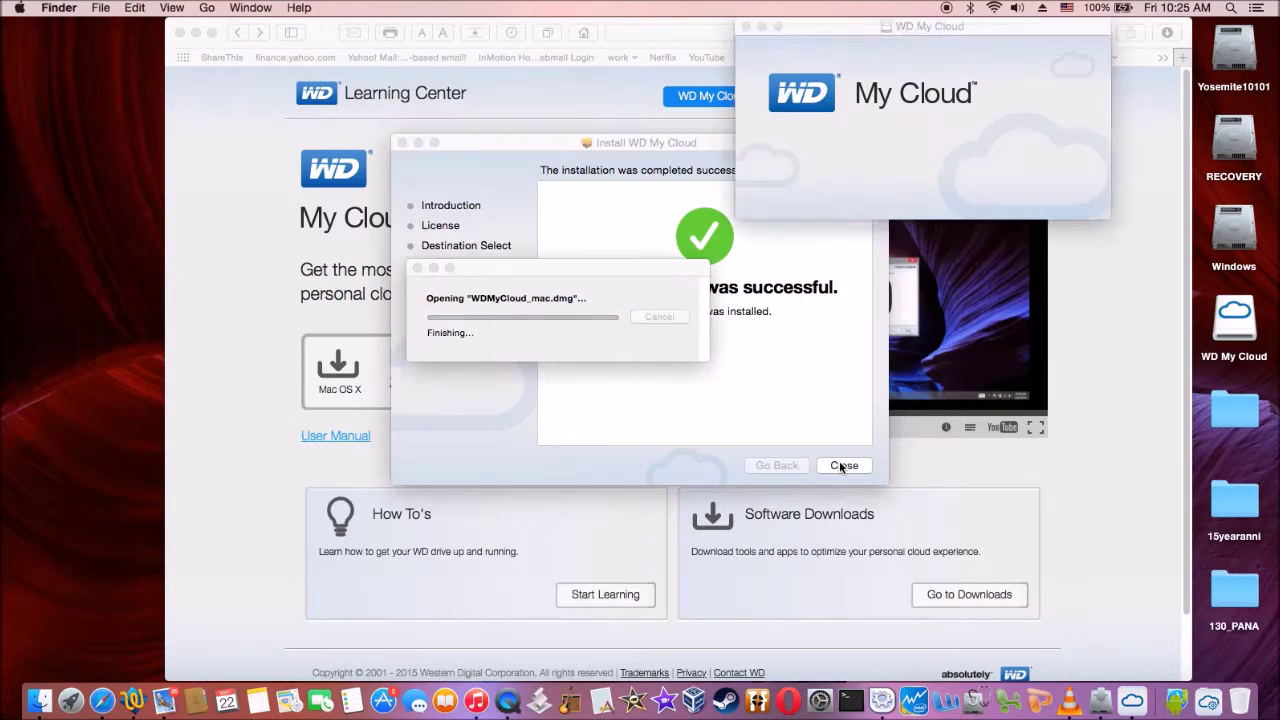
left_click(844, 465)
left_click(838, 465)
left_click(838, 465)
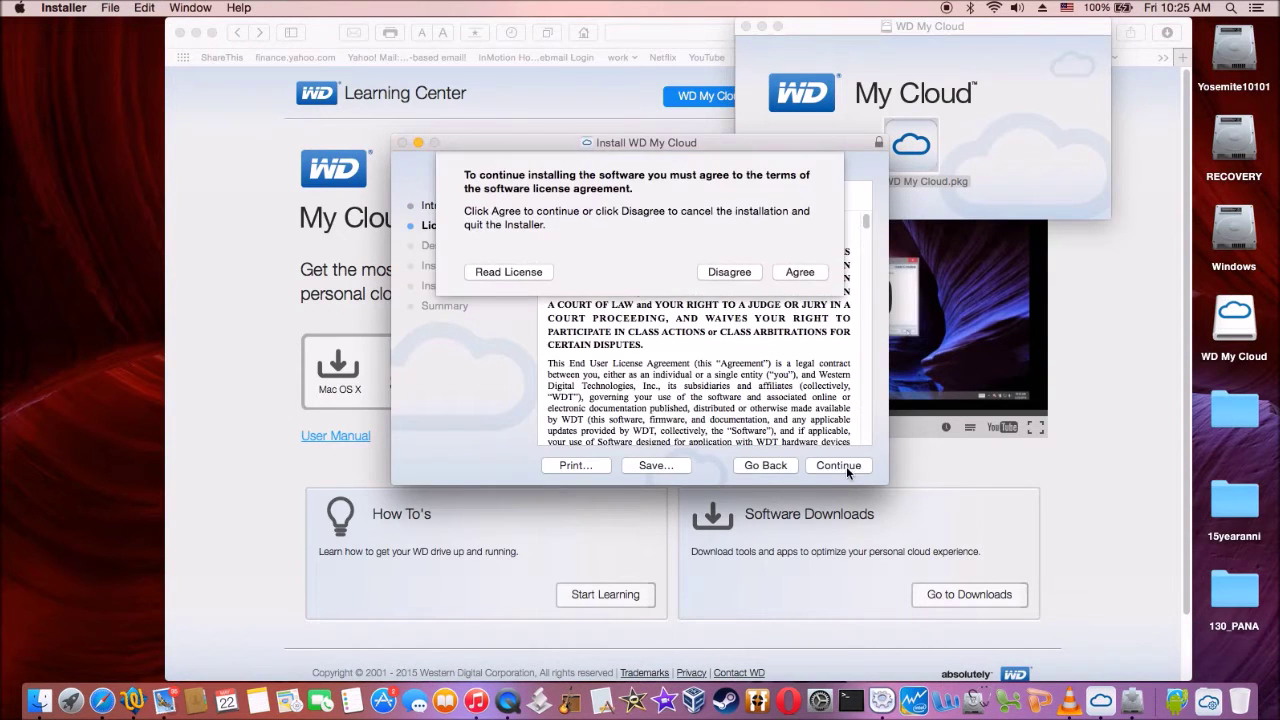
left_click(799, 277)
left_click(843, 465)
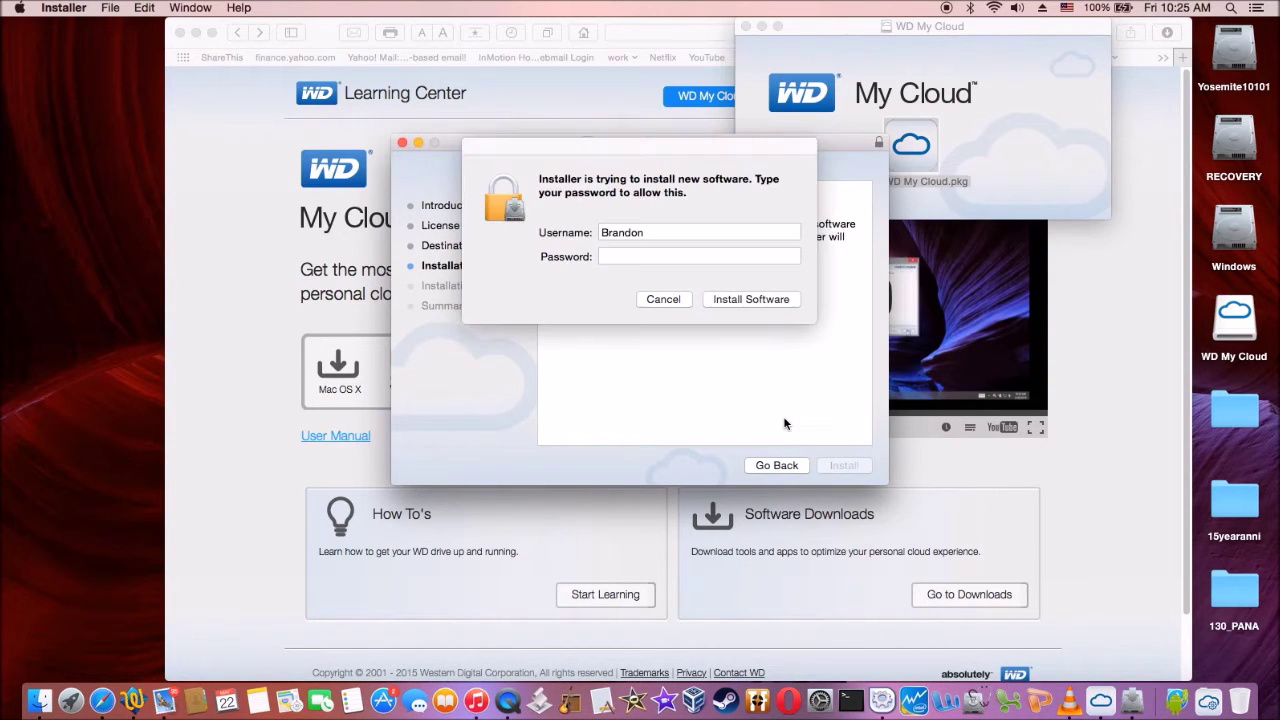
type("******")
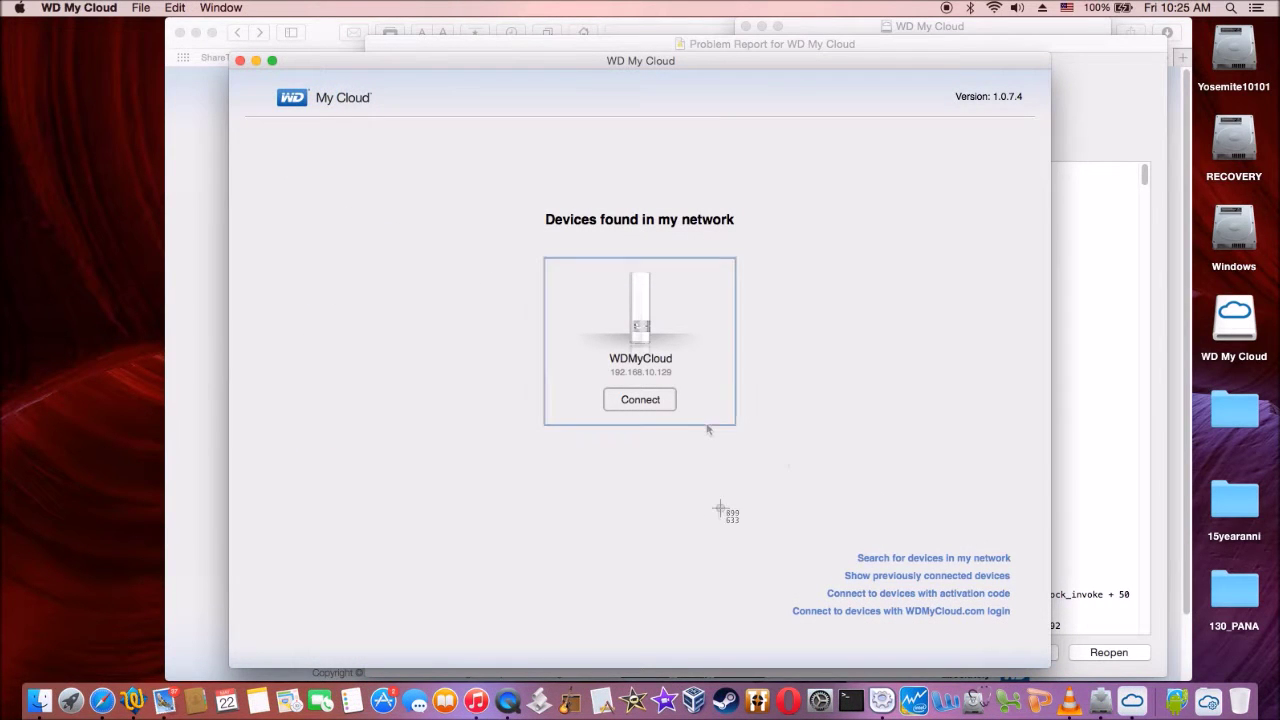
Connect to the WDMyCloud device and sign in to it.
left_click(640, 400)
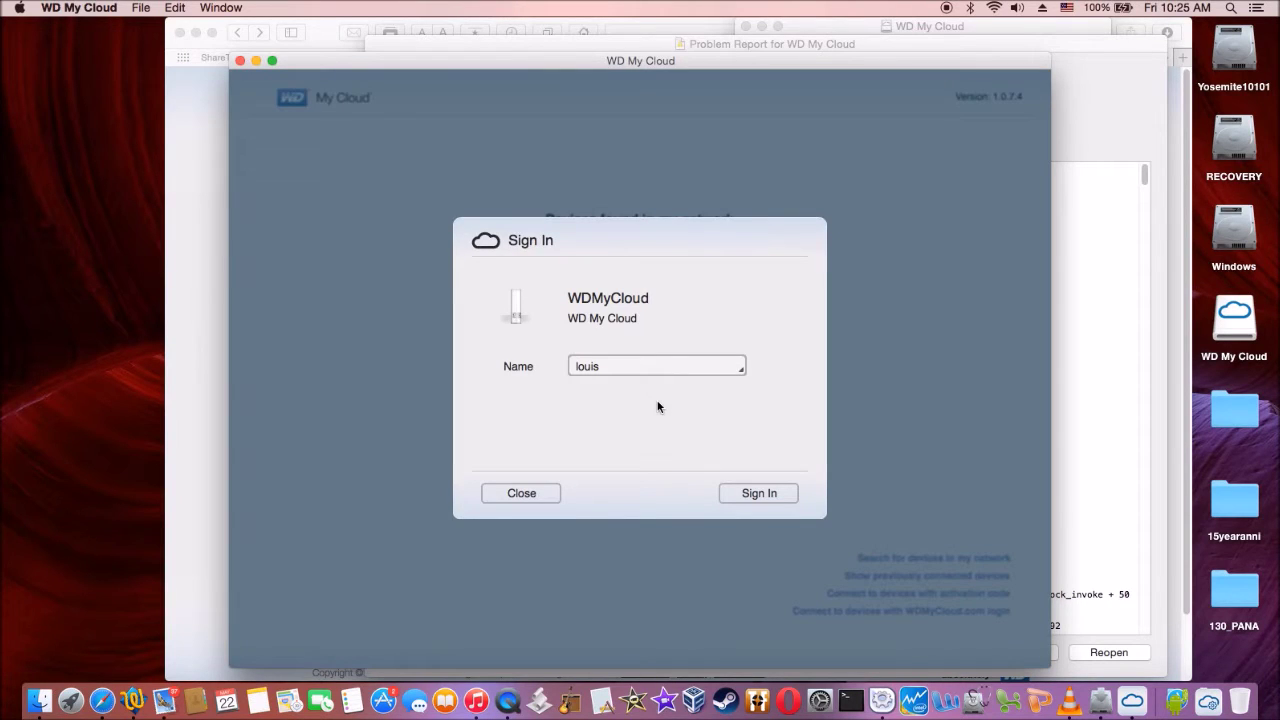
left_click(752, 496)
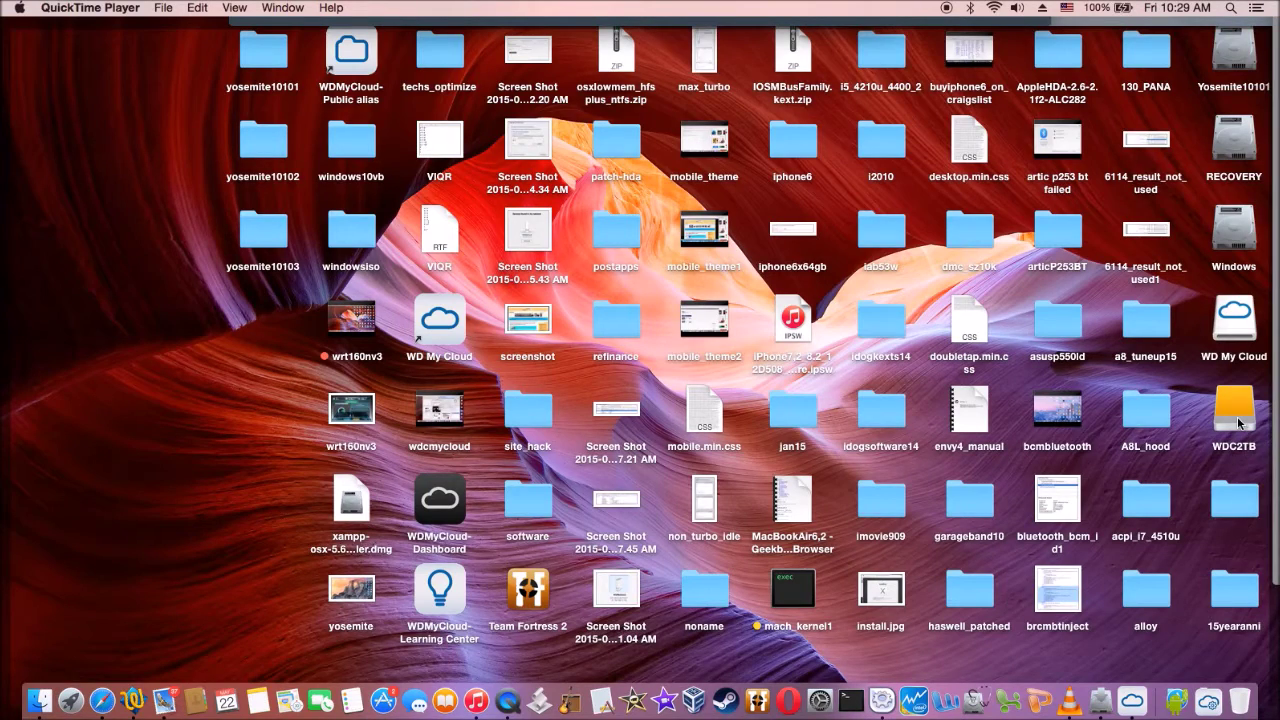
Launch WD My Cloud from the Dock and dismiss the getting started tips.
left_click(1126, 680)
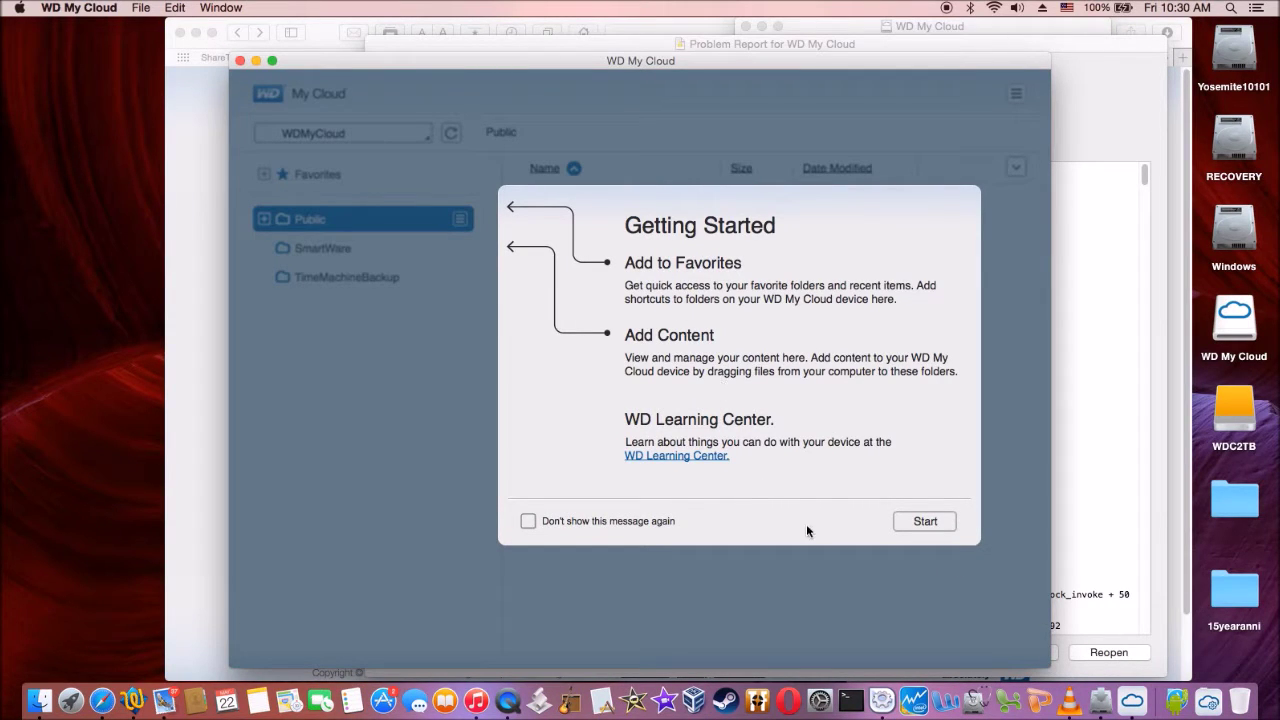
left_click(829, 523)
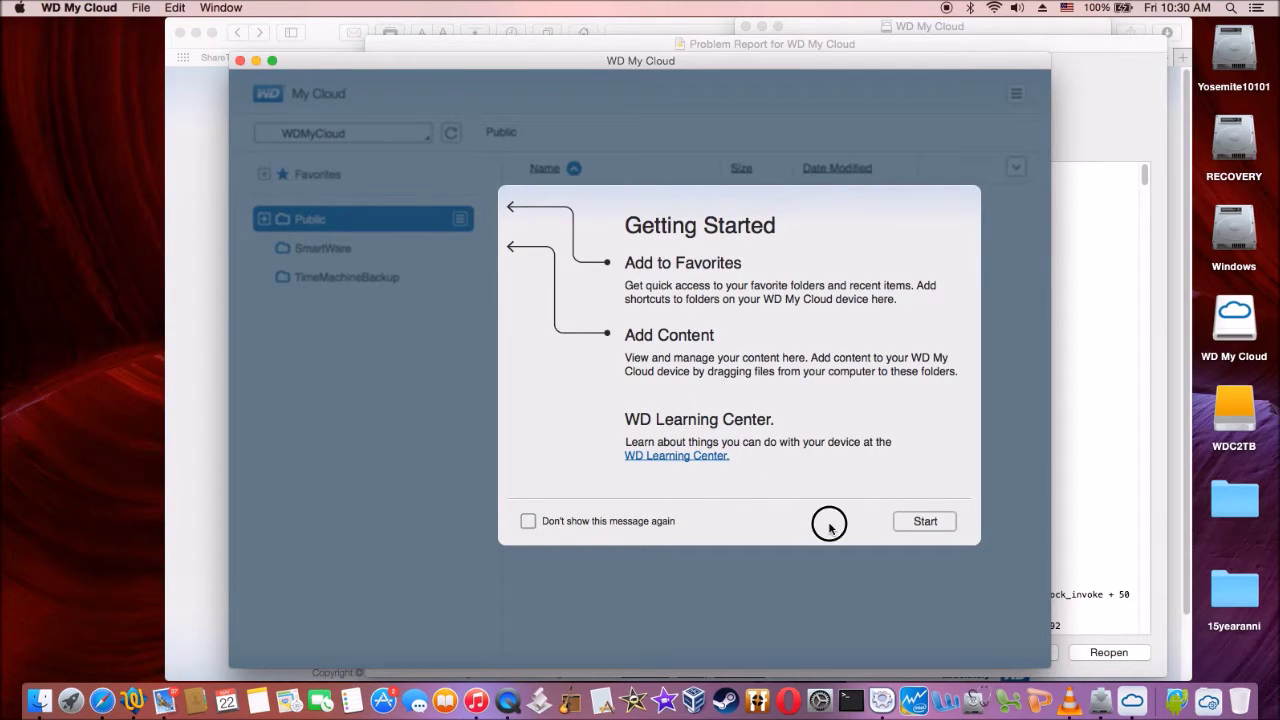
left_click(915, 522)
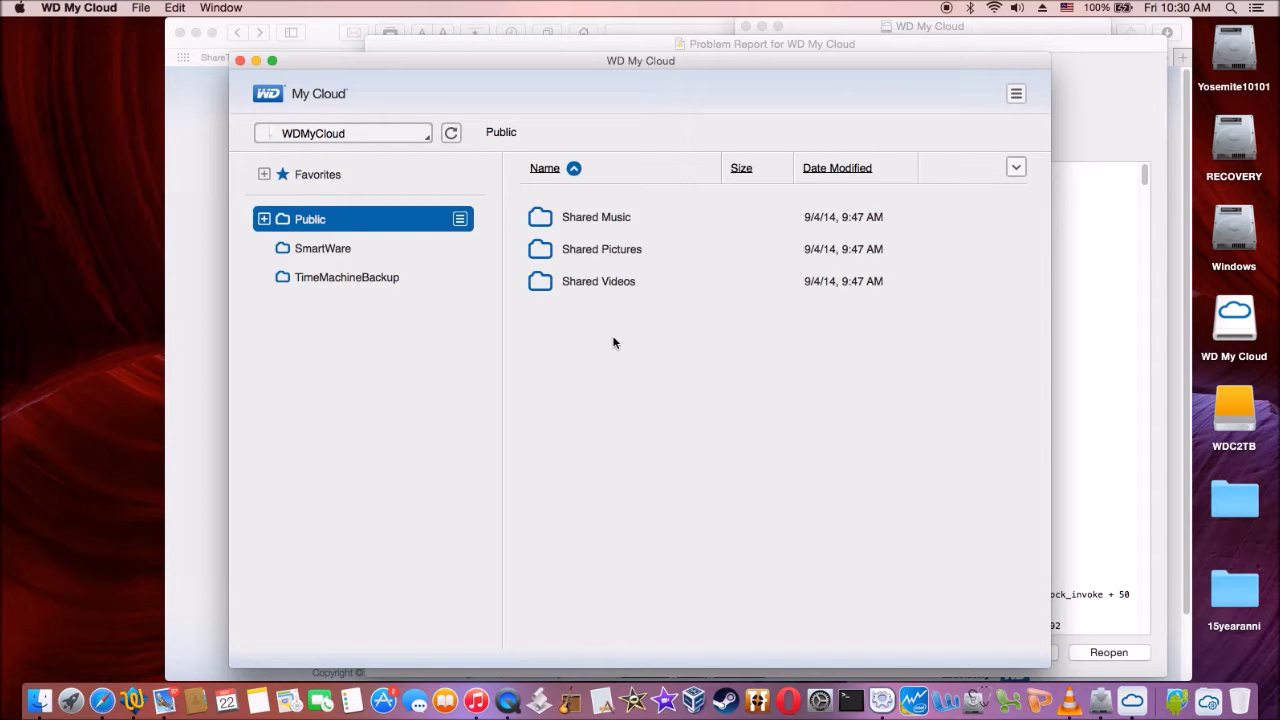
Open the empty Shared Videos folder and the WDC2TB drive's files in Finder.
left_click(602, 283)
double_click(603, 285)
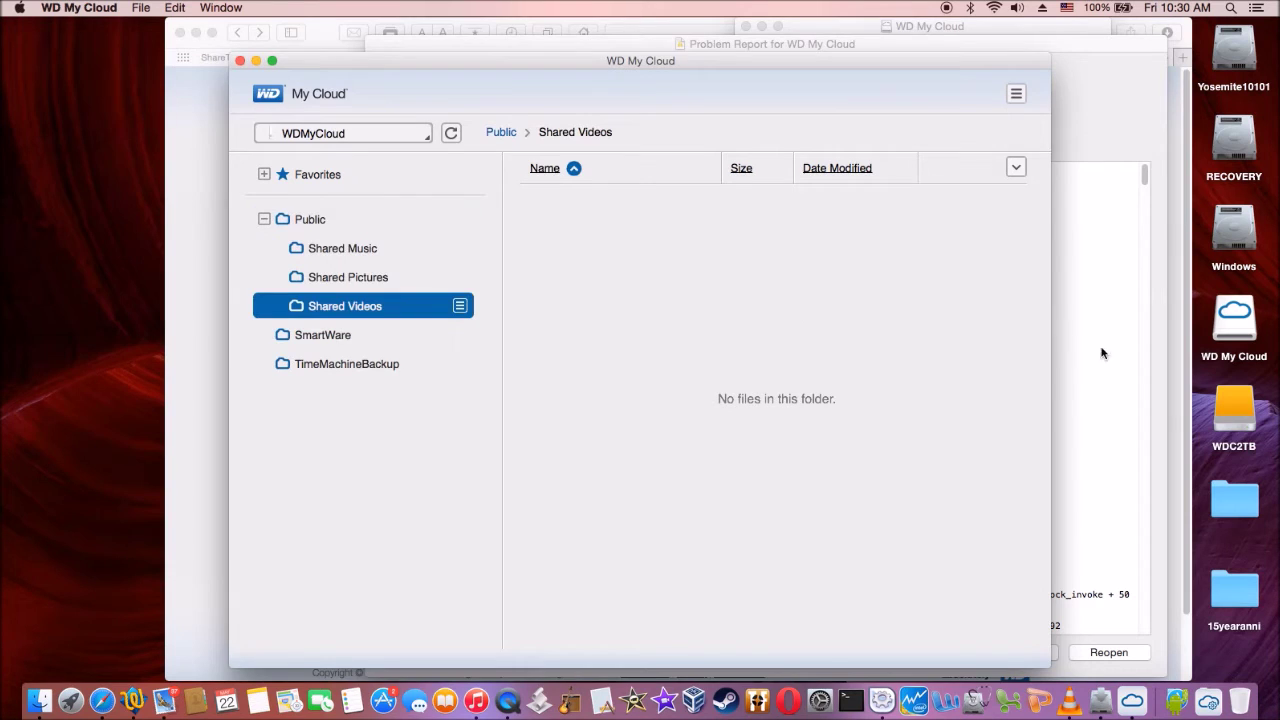
double_click(1234, 410)
scroll(490, 262, "down", 3)
Drag the homemovies folder from the WDC2TB drive into Shared Videos and watch the upload progress.
scroll(490, 262, "down", 3)
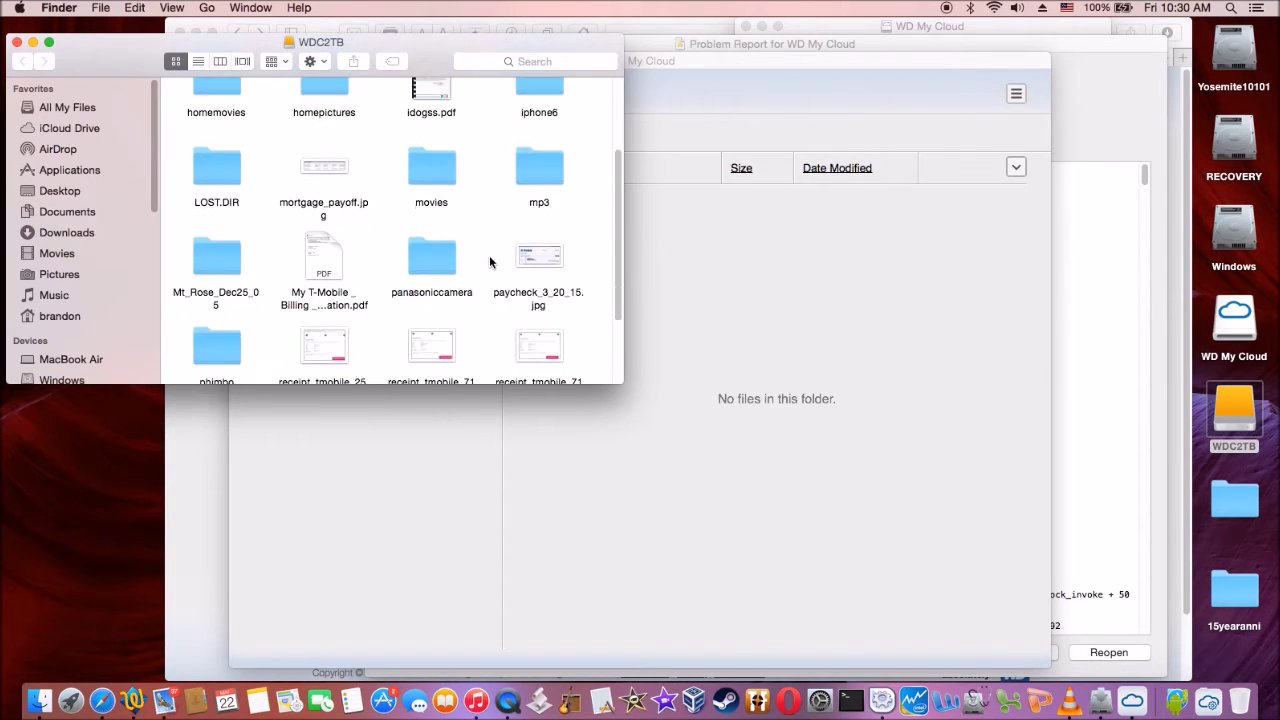
scroll(490, 262, "up", 3)
double_click(228, 140)
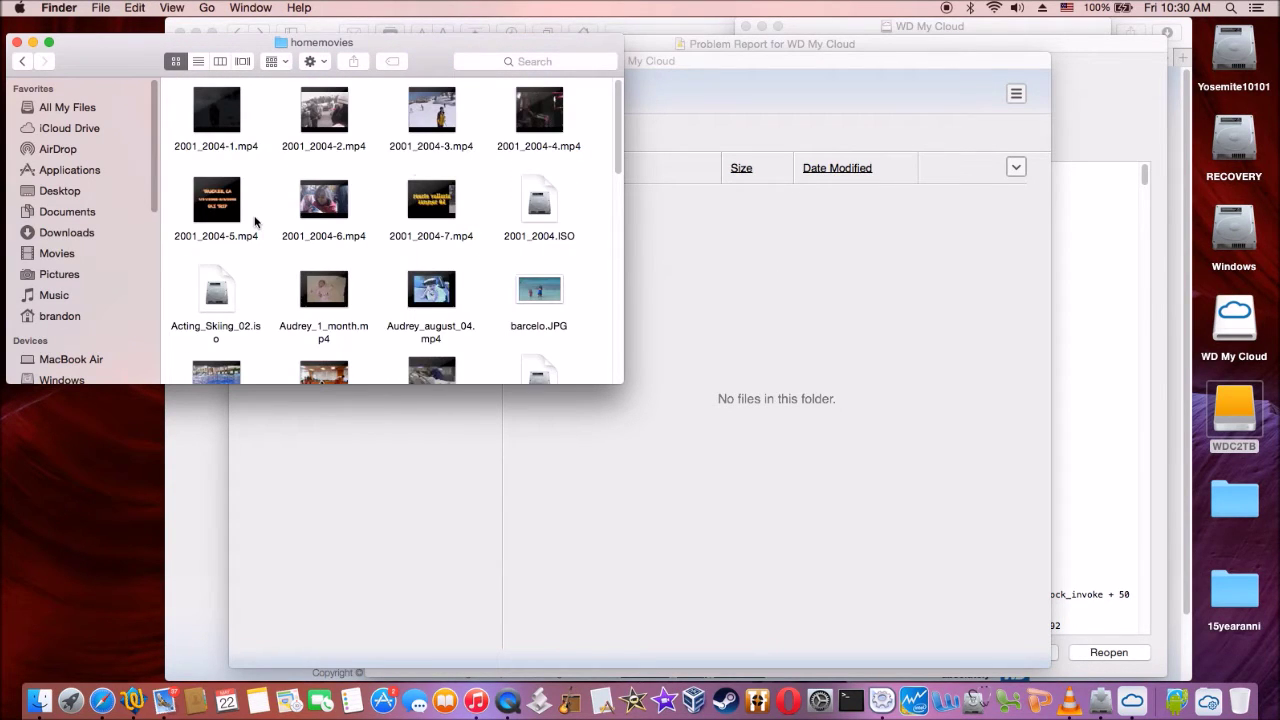
left_click(227, 140)
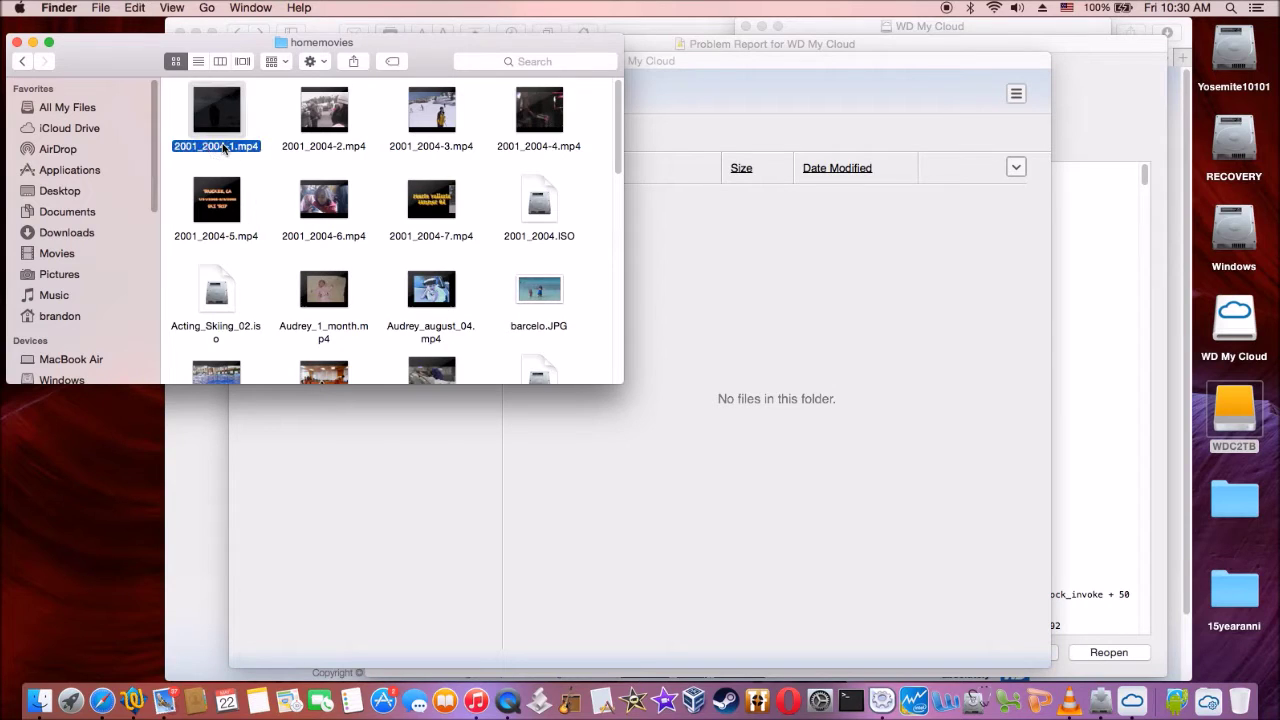
key("super+bracketleft")
left_click_drag(216, 125, 789, 339)
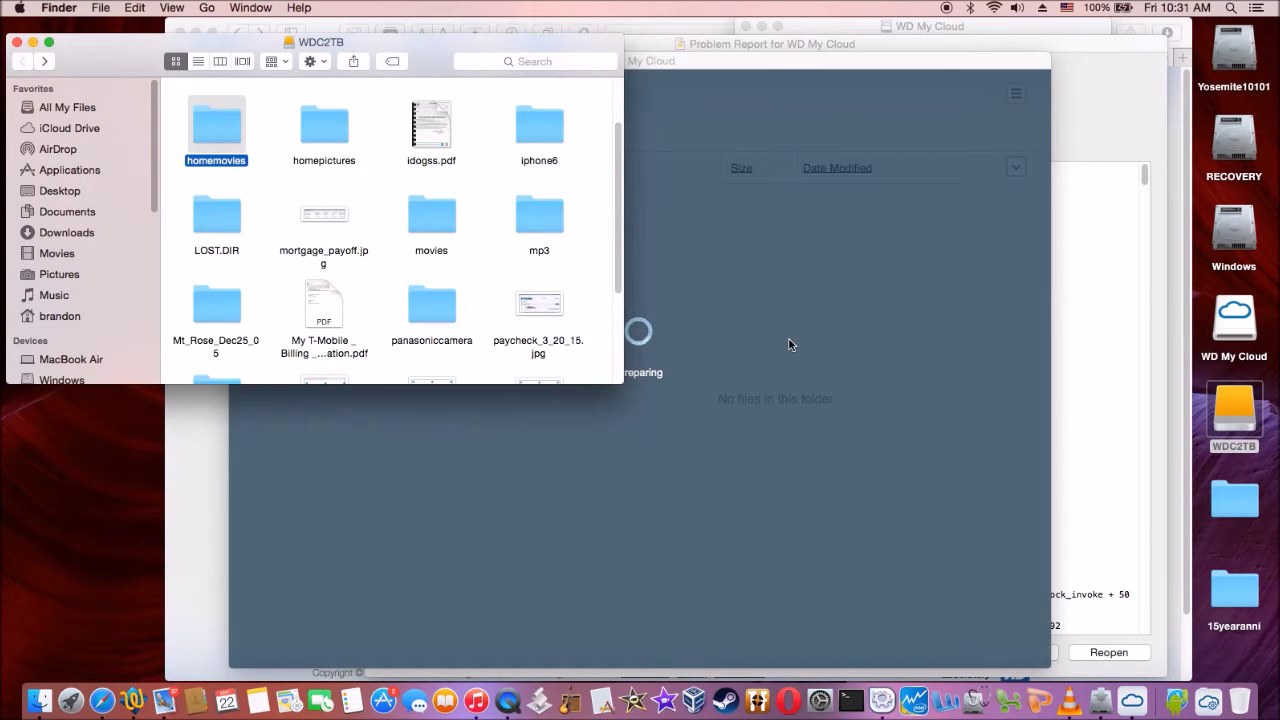
left_click(821, 245)
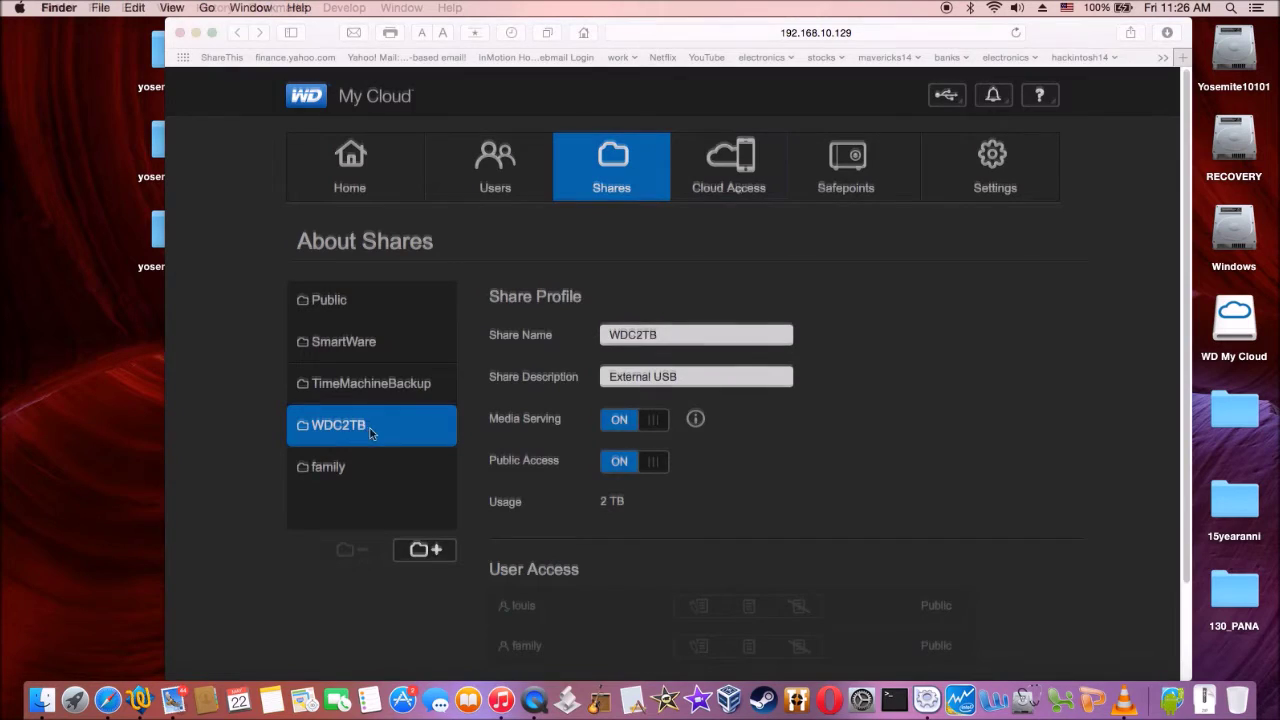
Look over the Cloud Access and Users pages, then go to the General settings page.
left_click(739, 186)
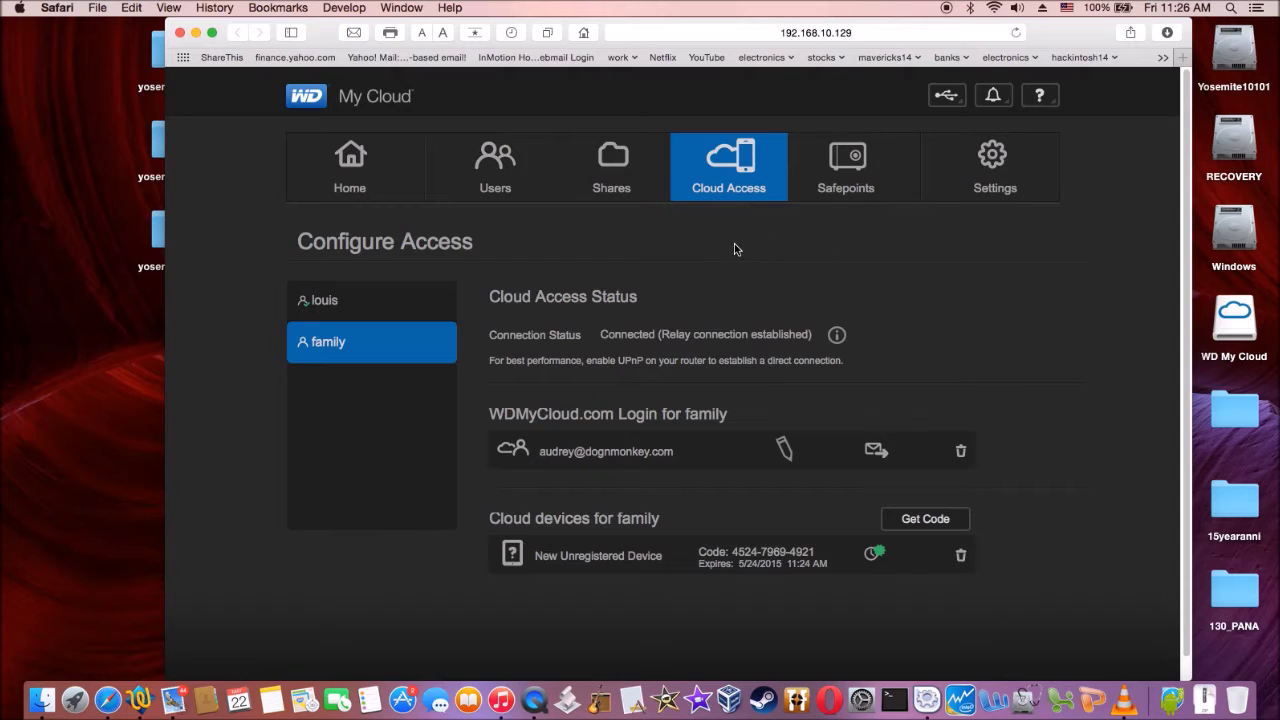
left_click(520, 174)
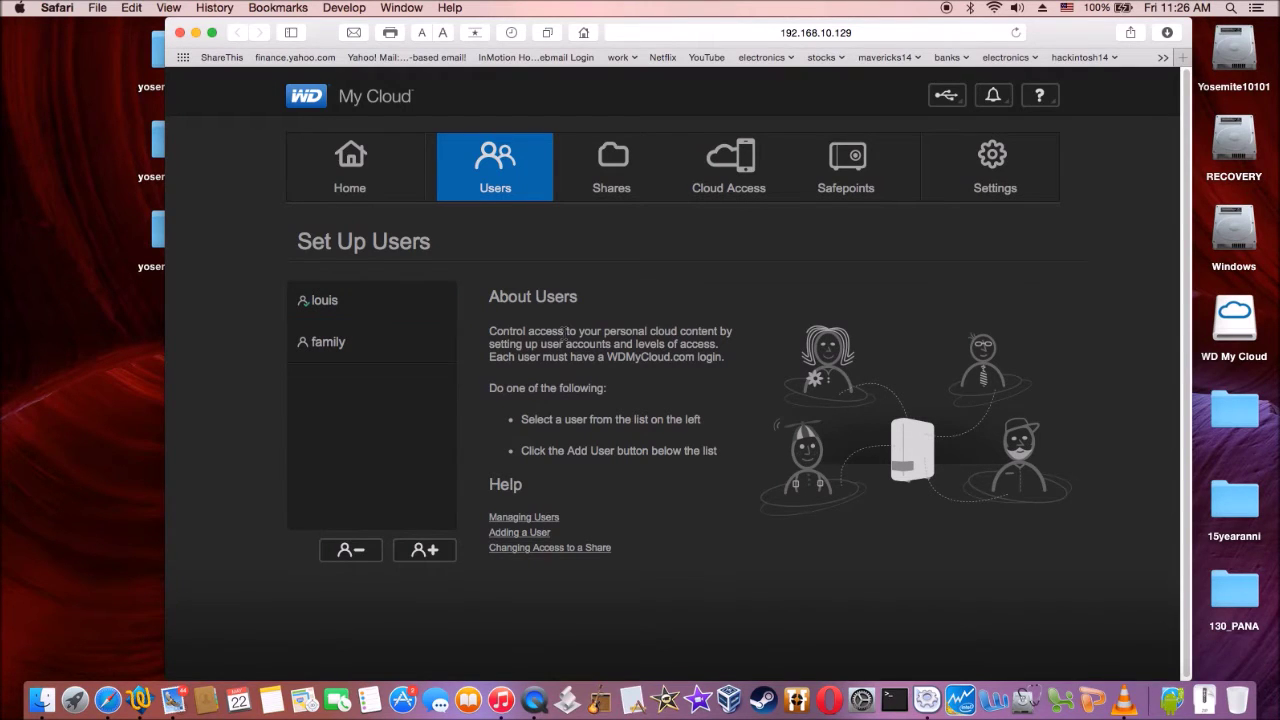
left_click(972, 172)
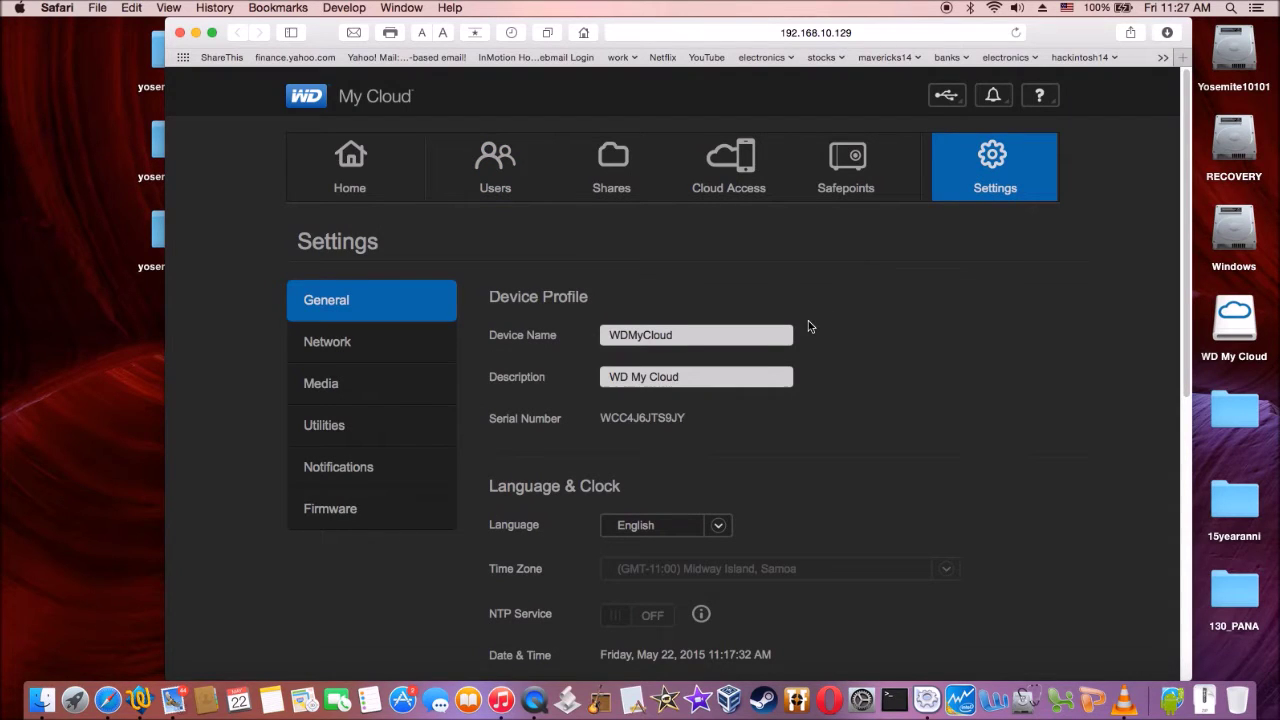
Change the device name from WDMyCloud to DognmonkeyCloud, fixing the typo, and save it.
left_click(703, 333)
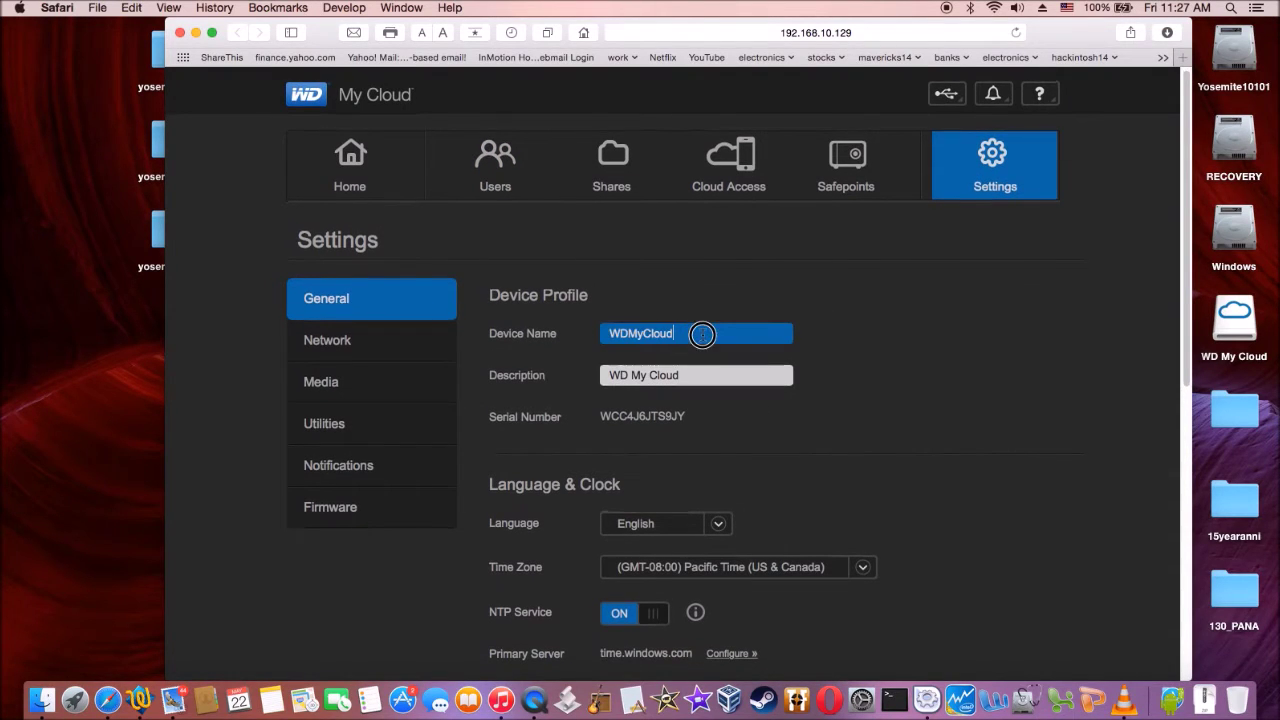
key("BackSpace")
key("BackSpace")
key("BackSpace")
key("BackSpace")
key("BackSpace")
key("BackSpace")
key("BackSpace")
key("BackSpace")
key("BackSpace")
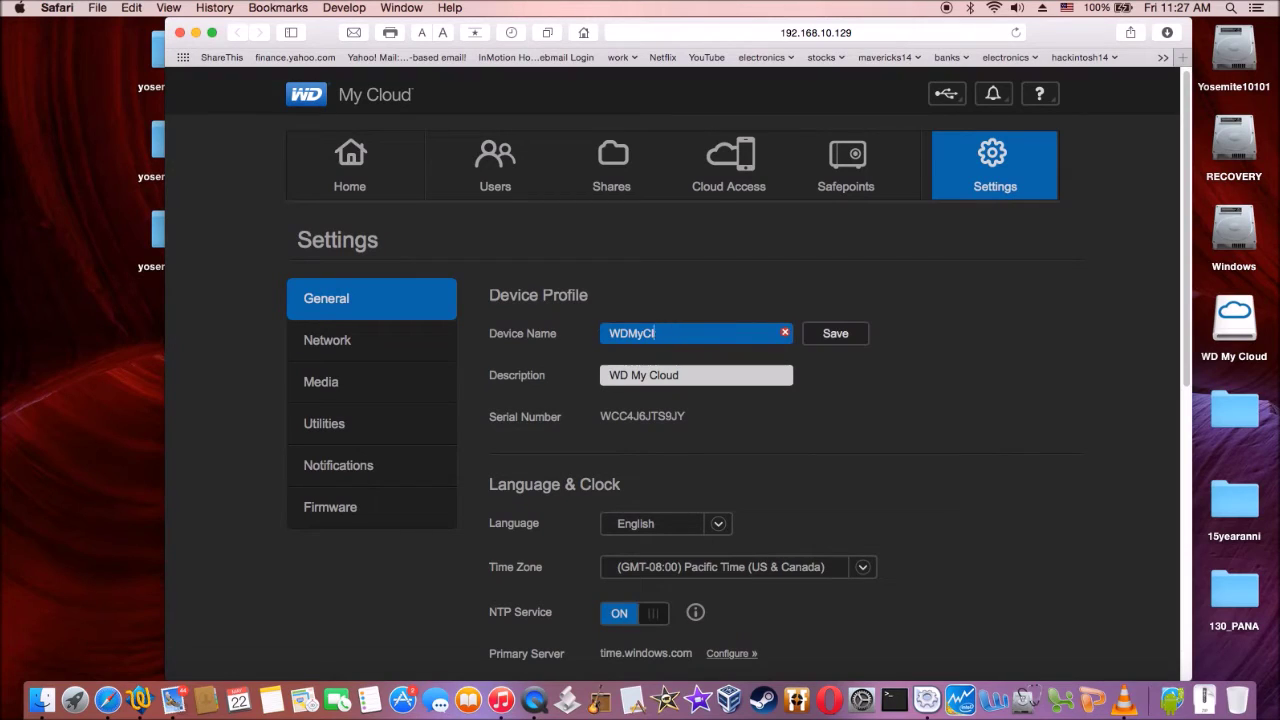
type("Dod")
type("nmonkey")
type("Coud")
key("BackSpace")
key("BackSpace")
key("BackSpace")
type("l")
type("oud")
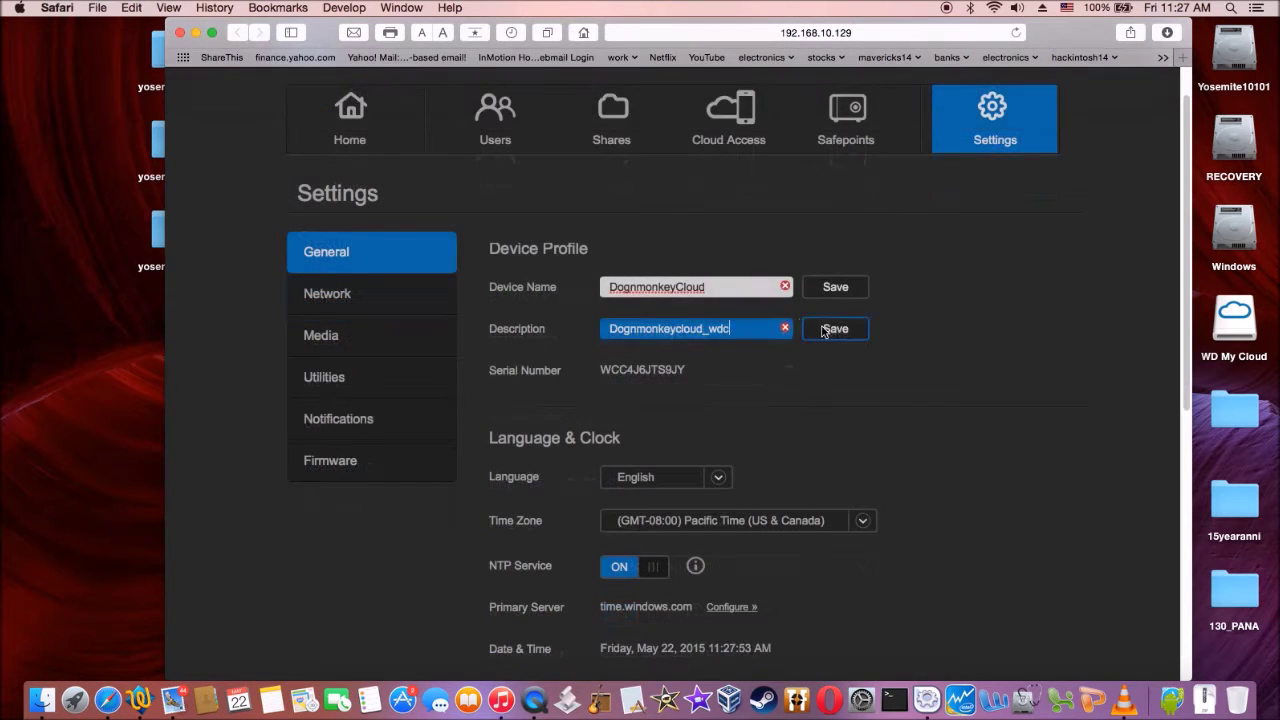
left_click(832, 332)
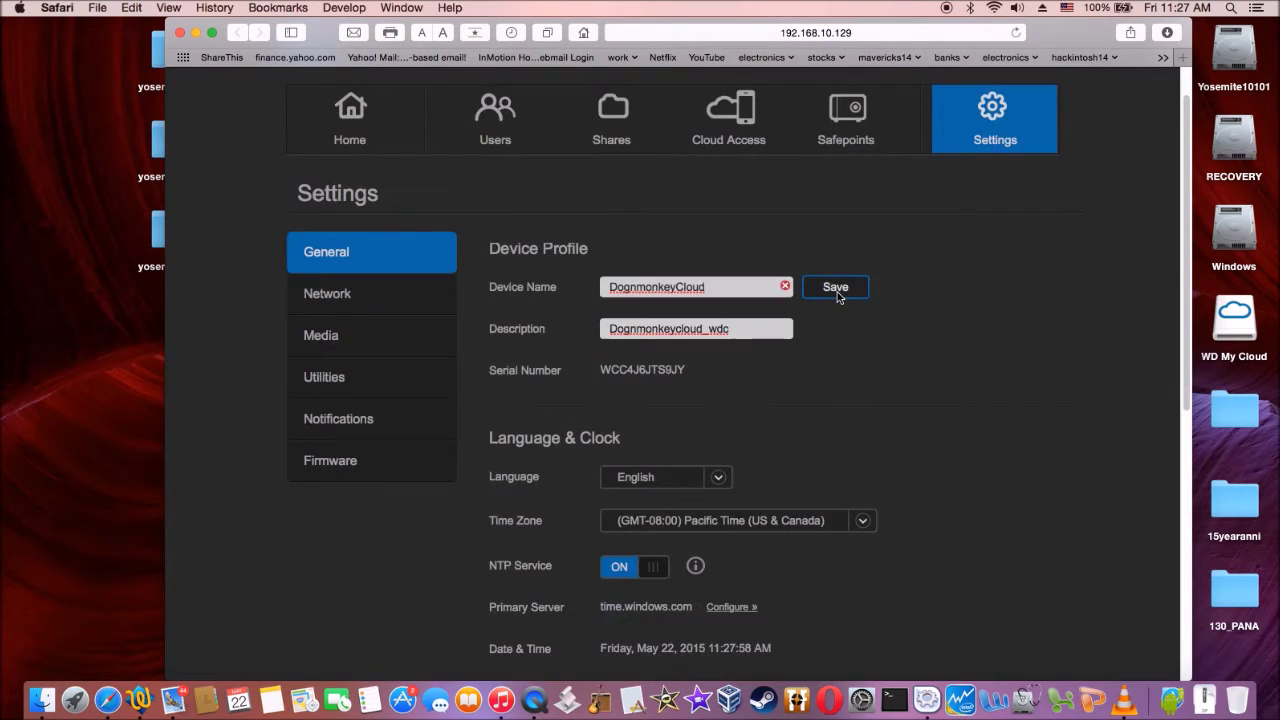
left_click(835, 288)
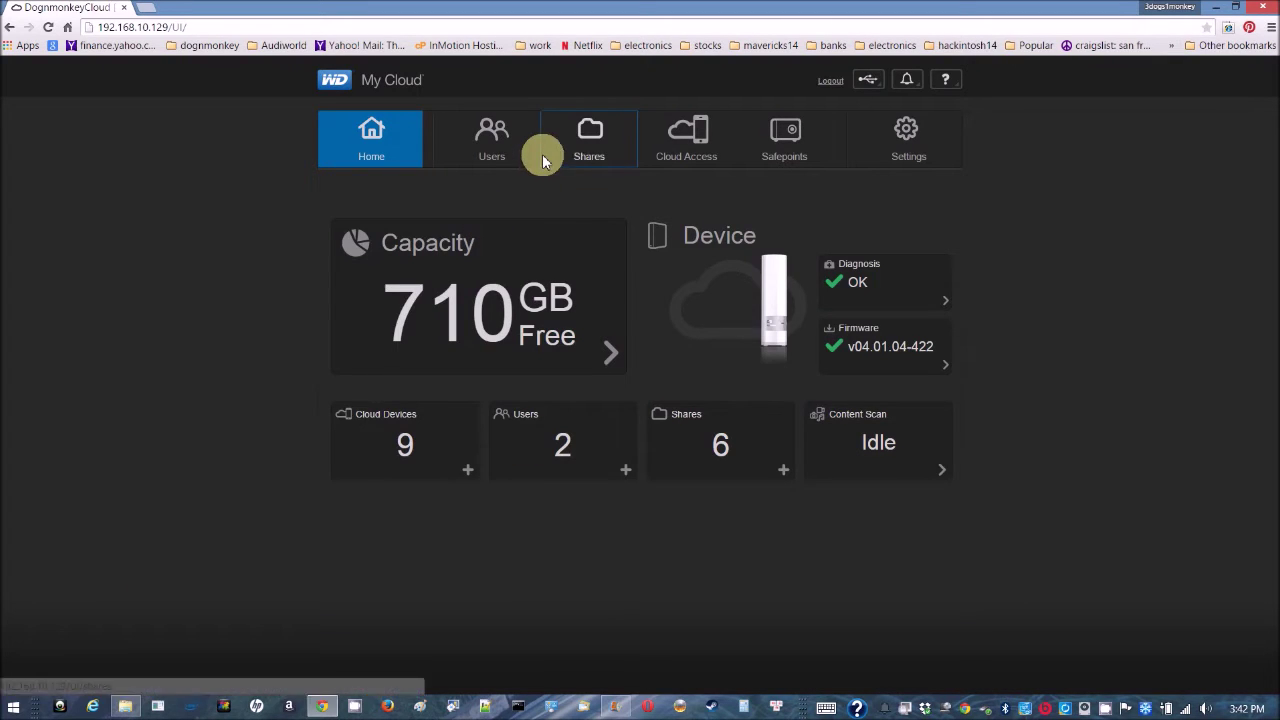
Show the WDC2TB share's profile and user access on the Shares page, then begin adding a share.
left_click(587, 150)
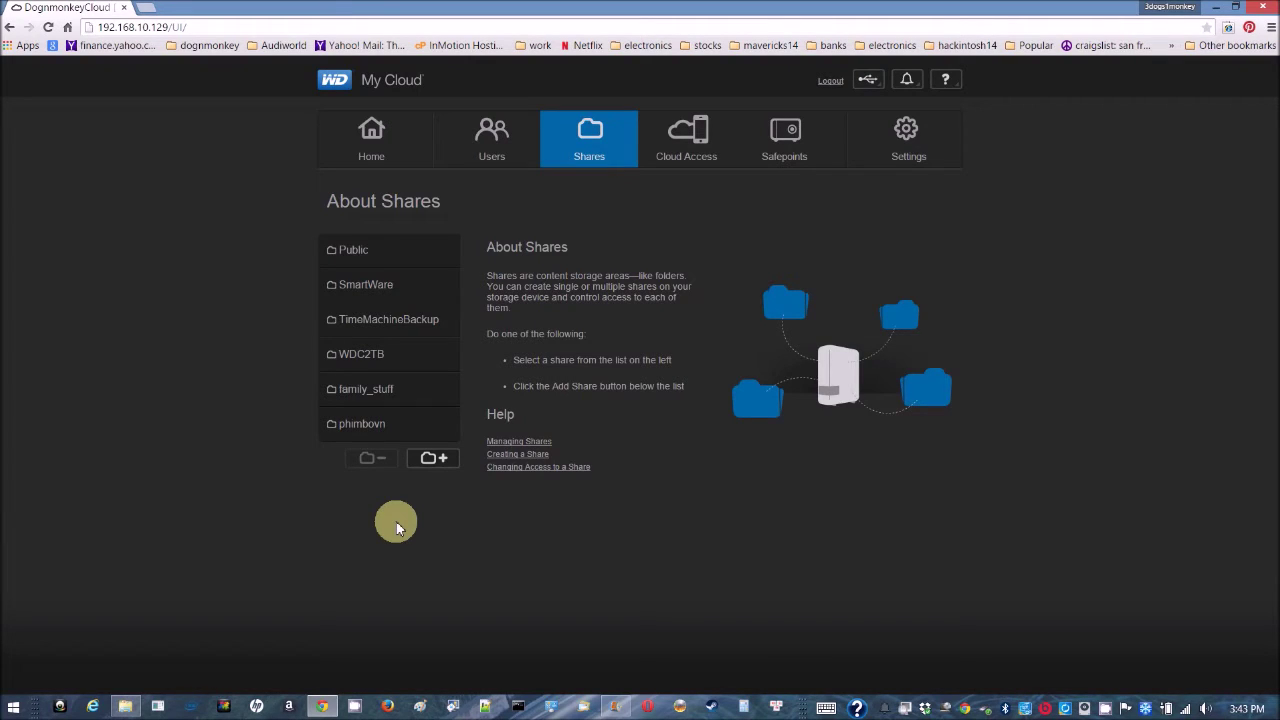
left_click(401, 345)
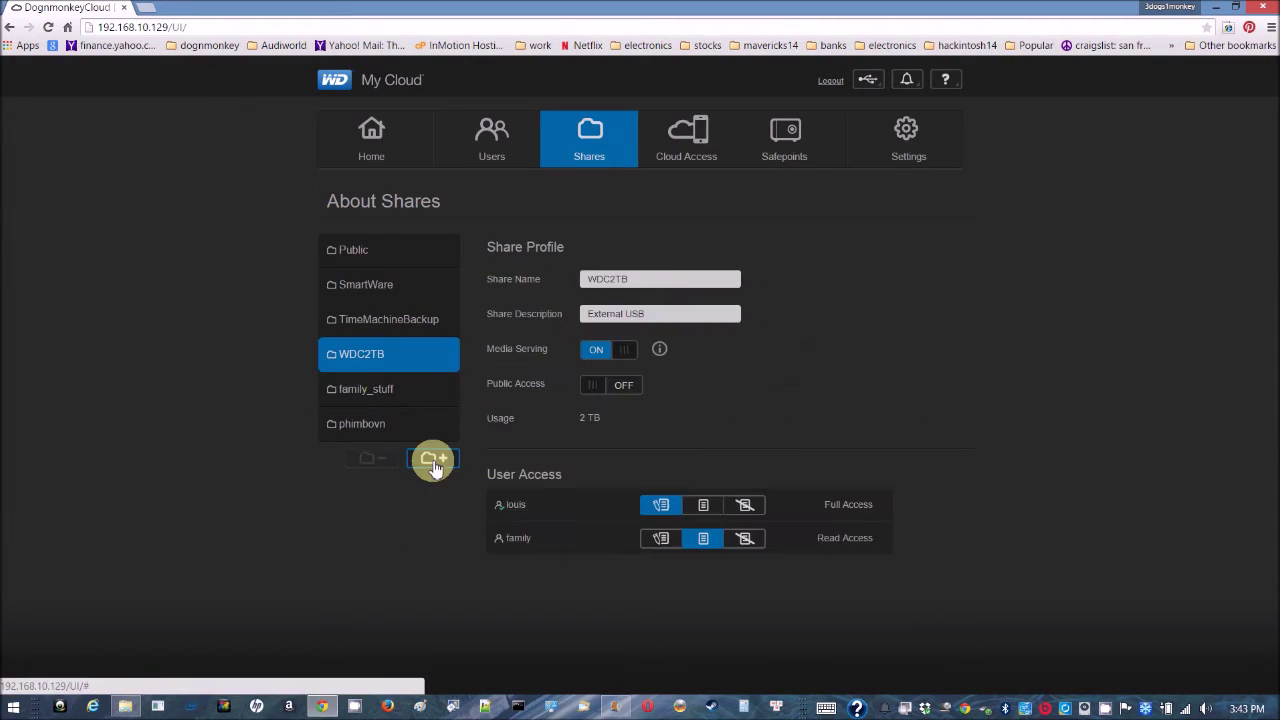
left_click(434, 460)
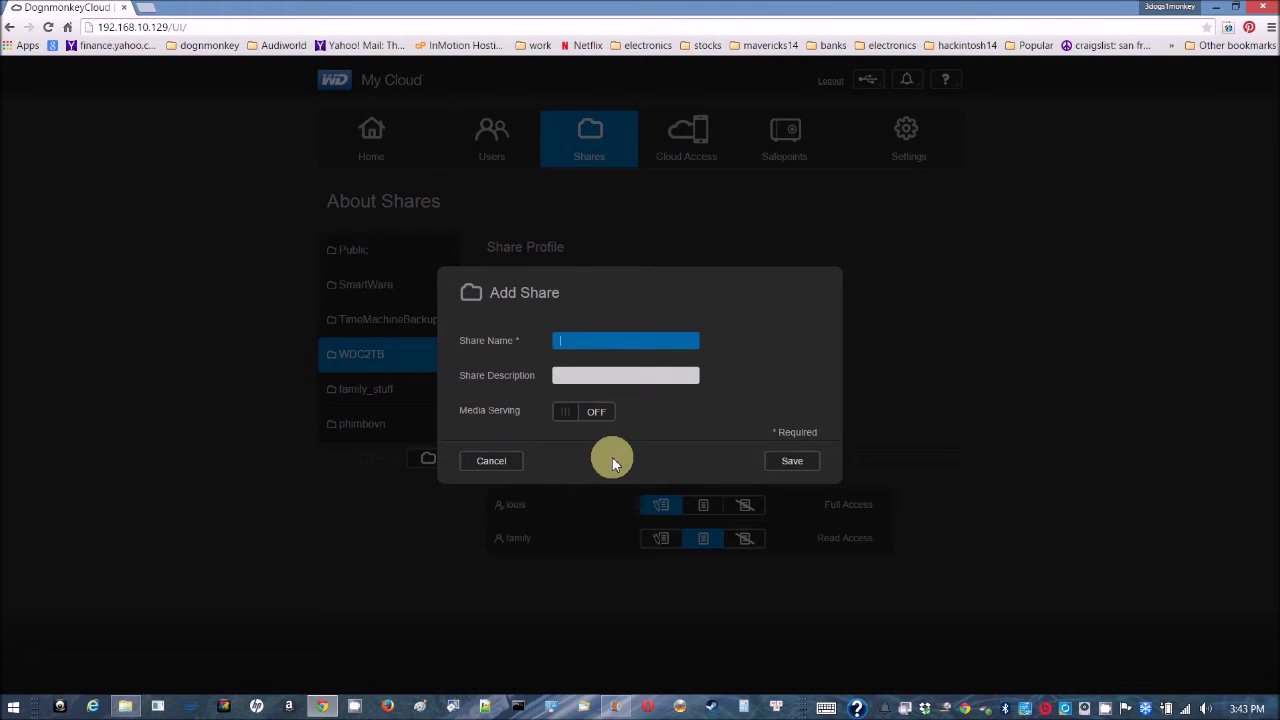
Create a share named test, described as small, with media serving on.
type("test")
left_click(571, 375)
type("small")
left_click(580, 411)
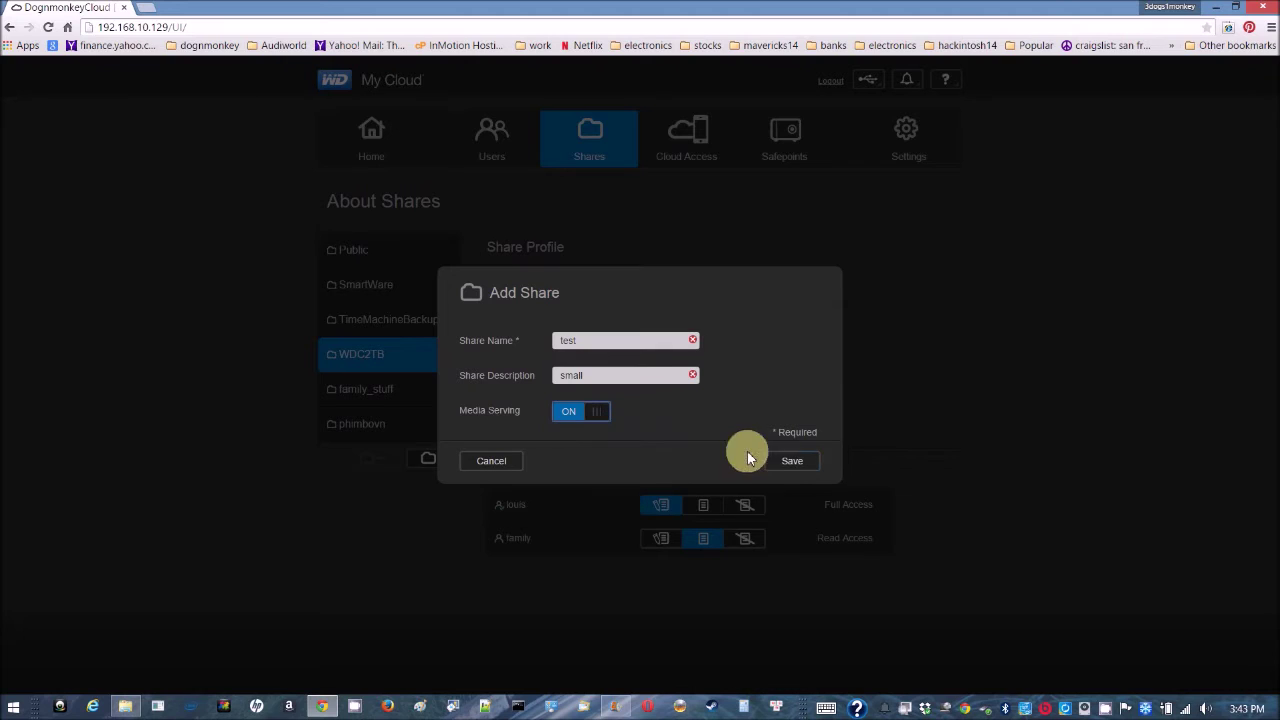
left_click(794, 463)
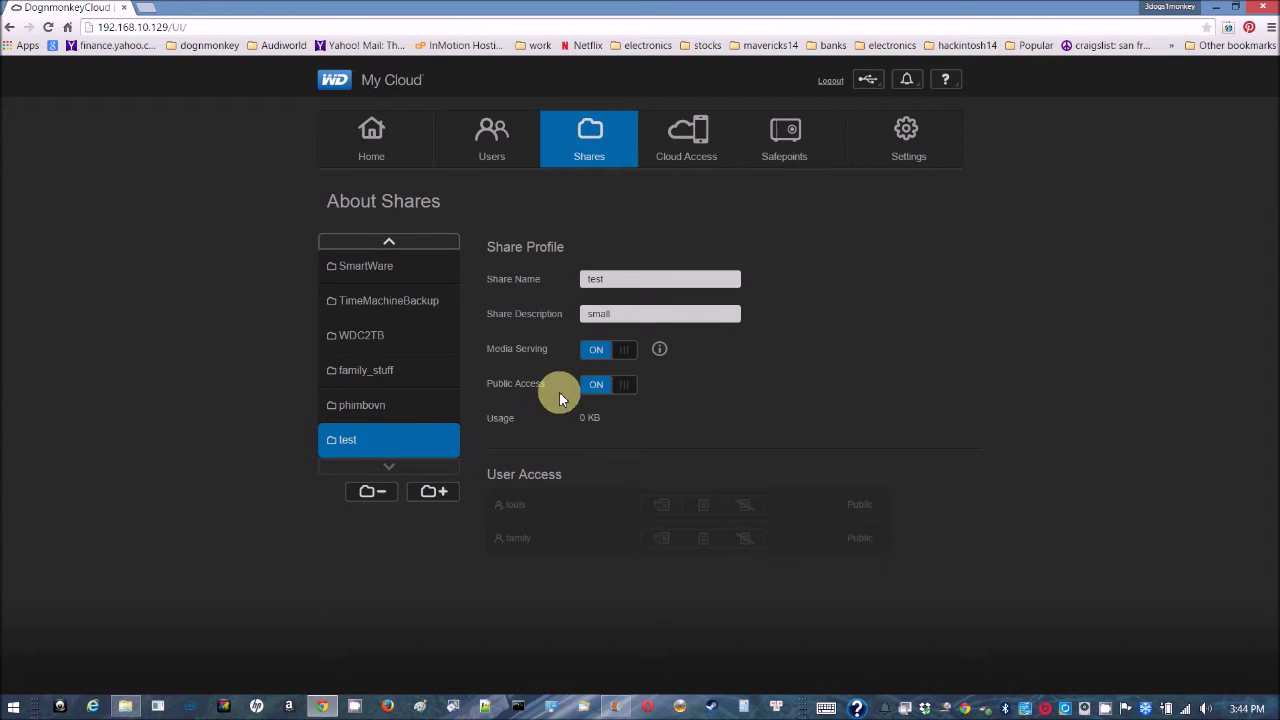
Make test private, giving the first user Full Access and the family user Read Access.
left_click(638, 387)
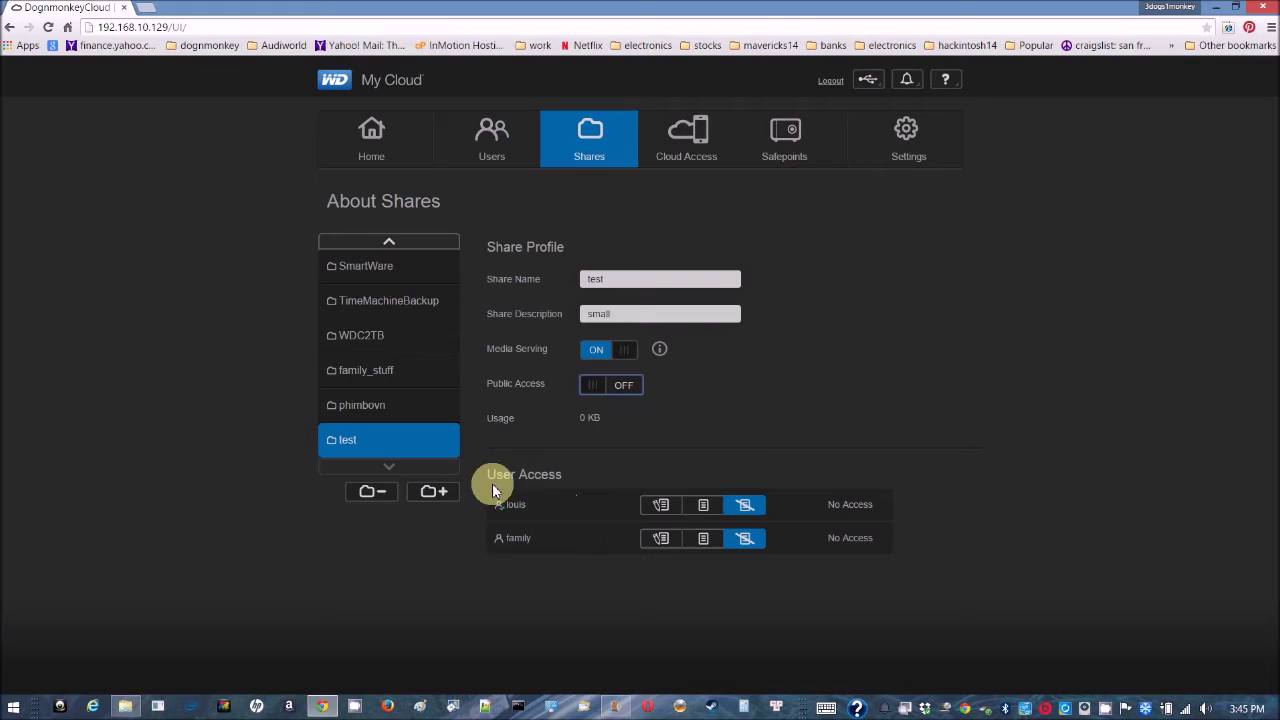
left_click(661, 508)
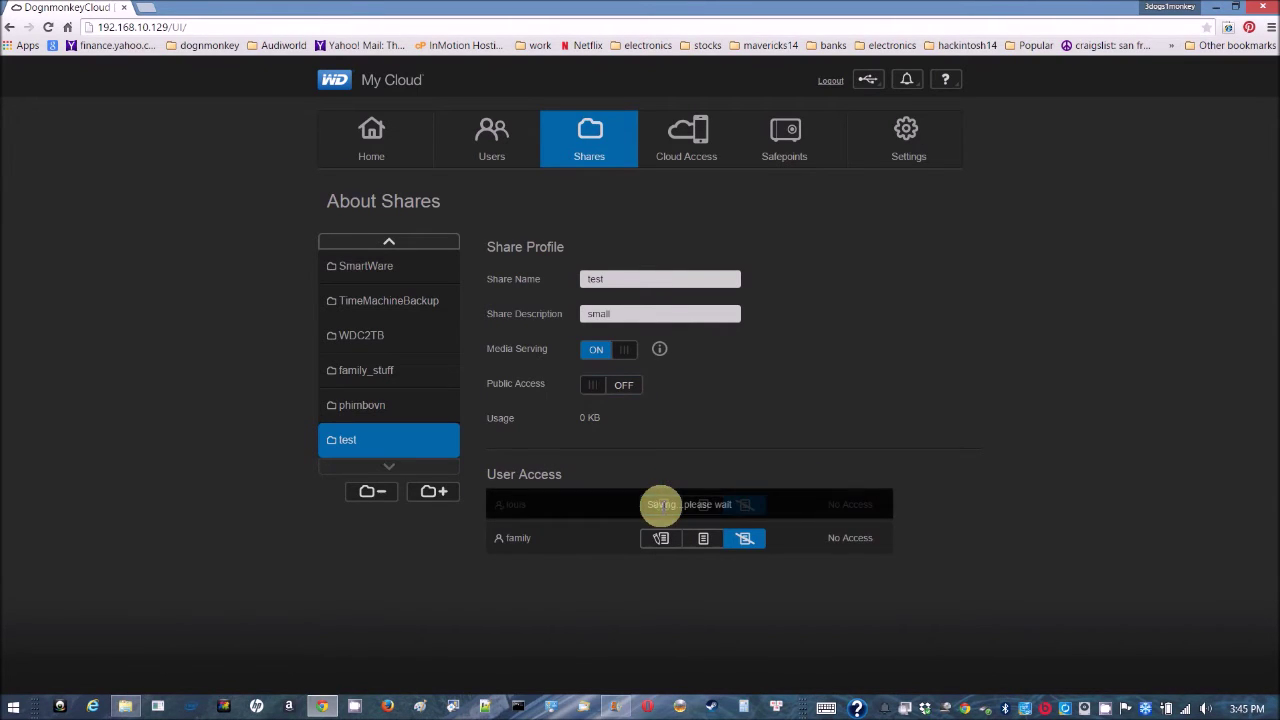
left_click(705, 541)
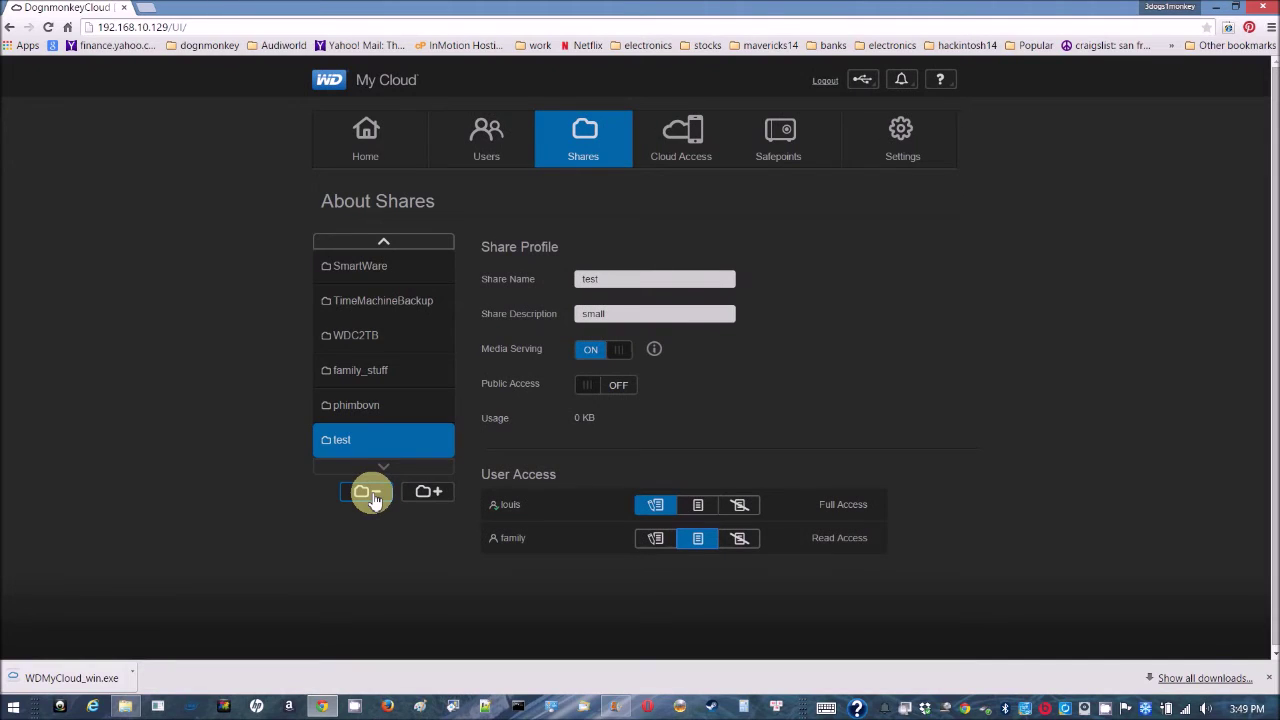
Delete the test share, then turn off TimeMachineBackup's public access and give the first user Full Access.
left_click(367, 493)
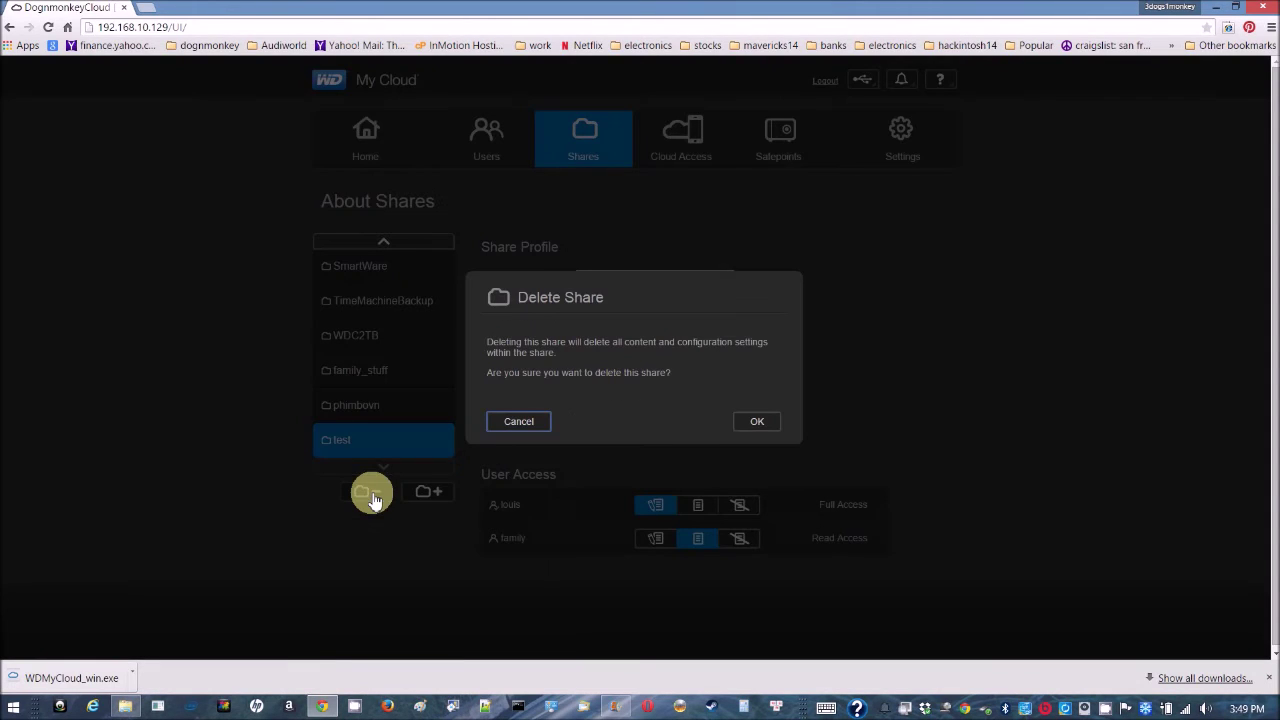
left_click(755, 423)
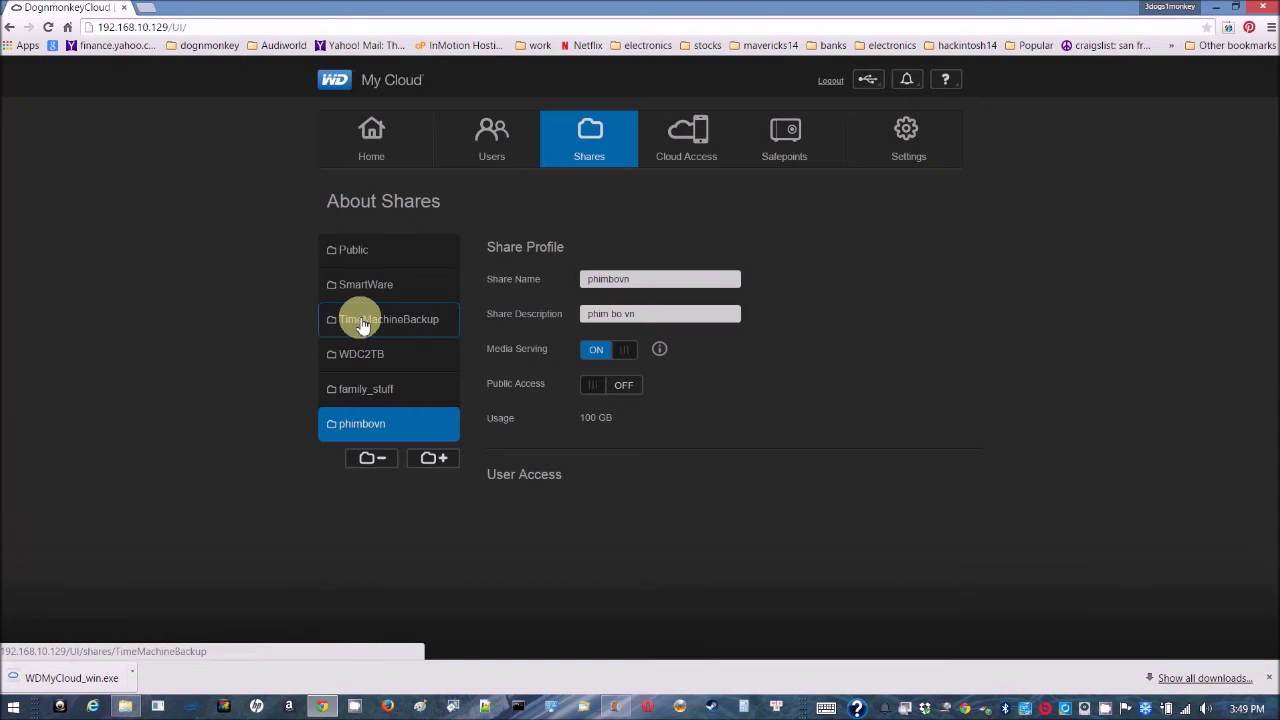
left_click(360, 320)
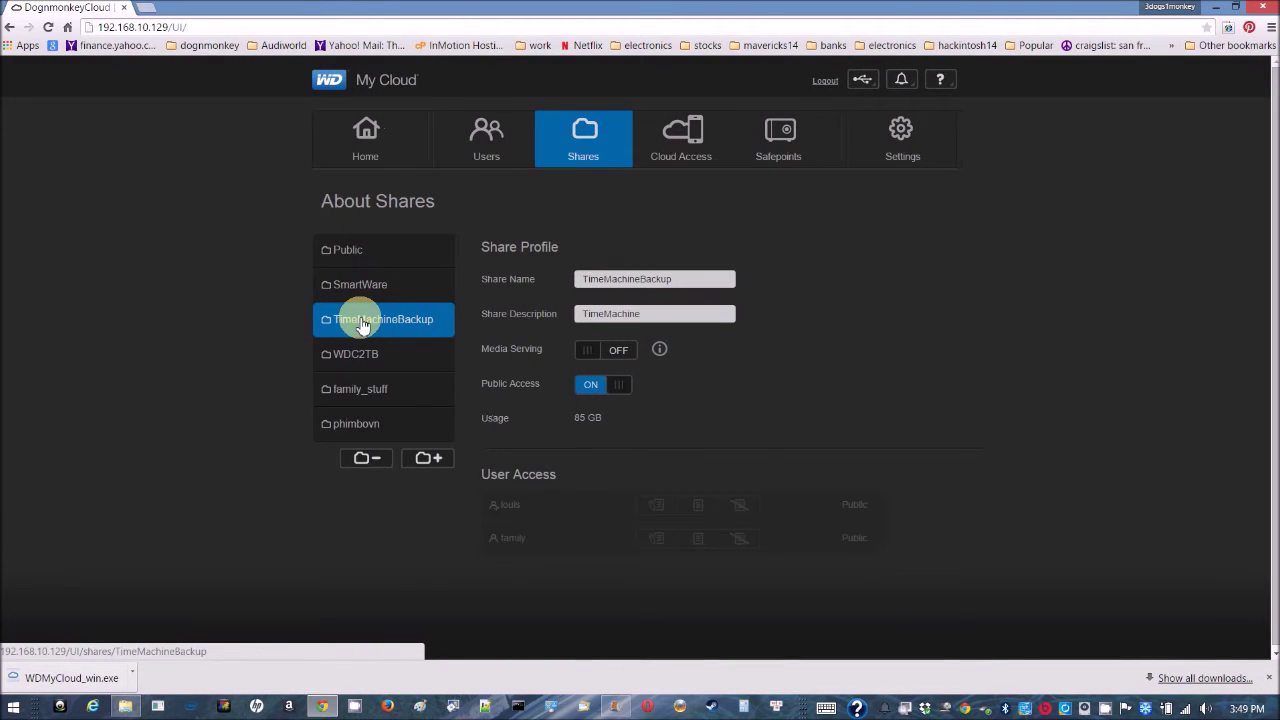
left_click(590, 384)
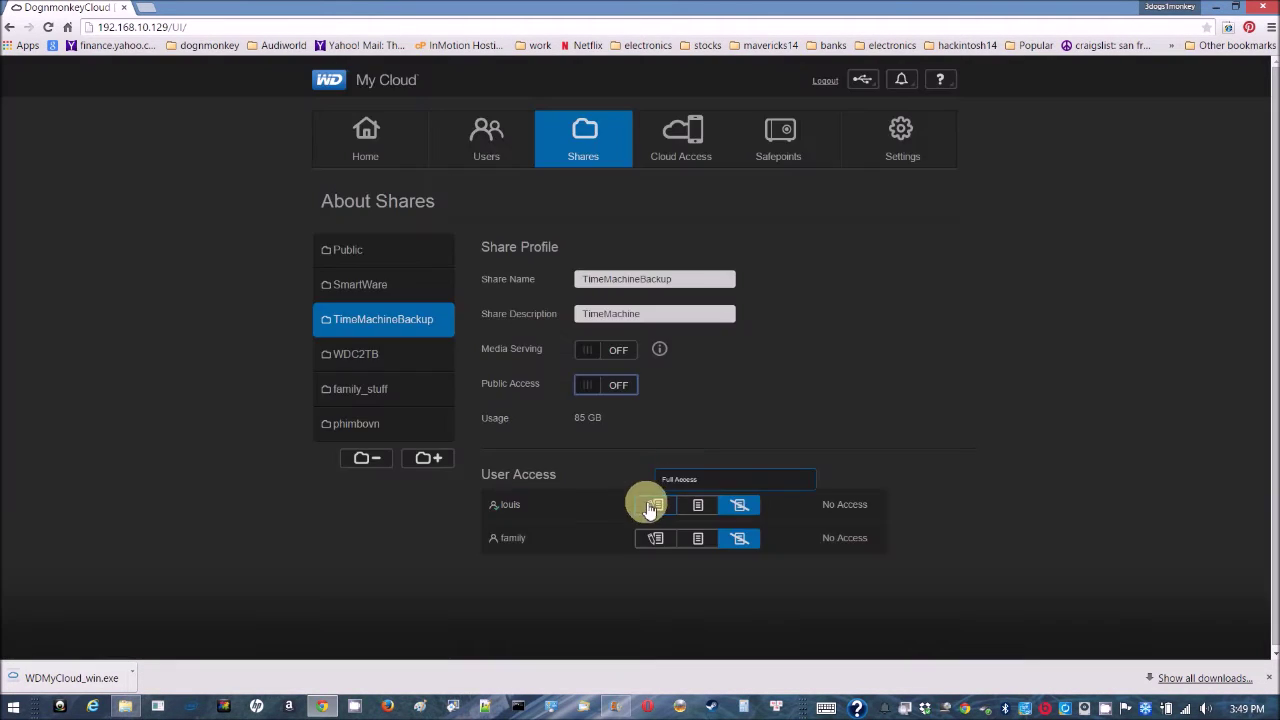
left_click(652, 508)
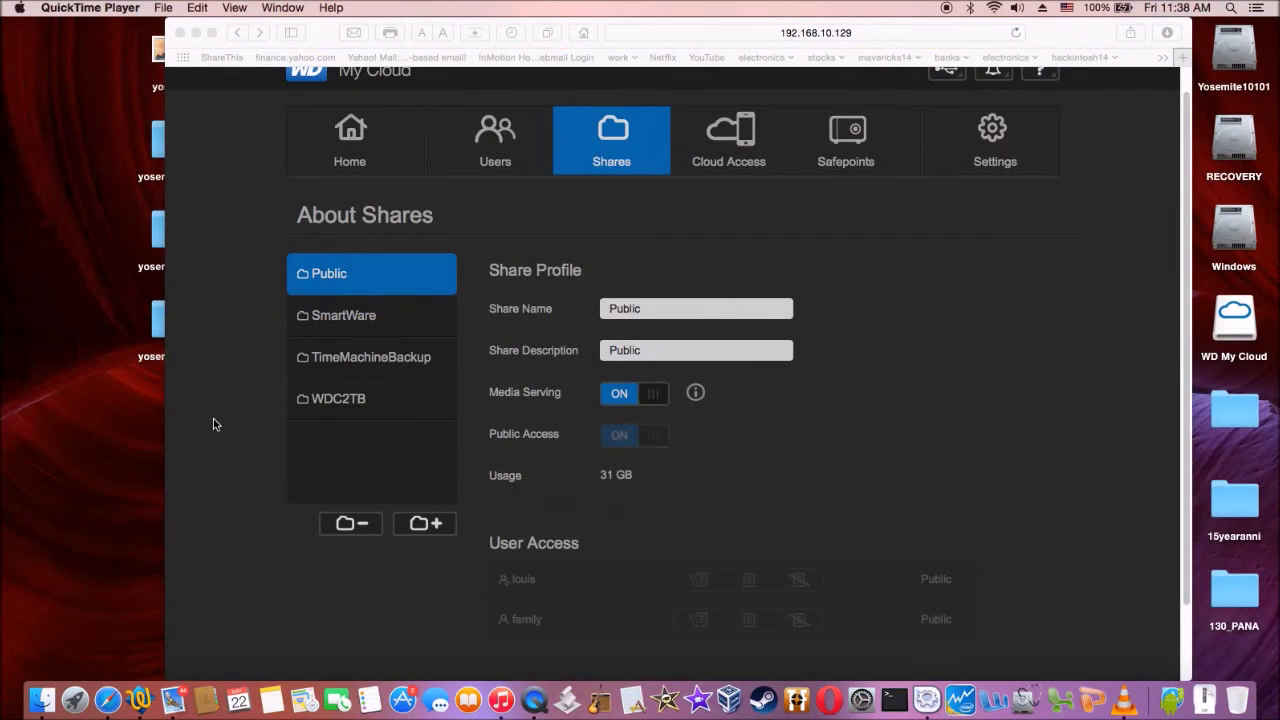
left_click(333, 400)
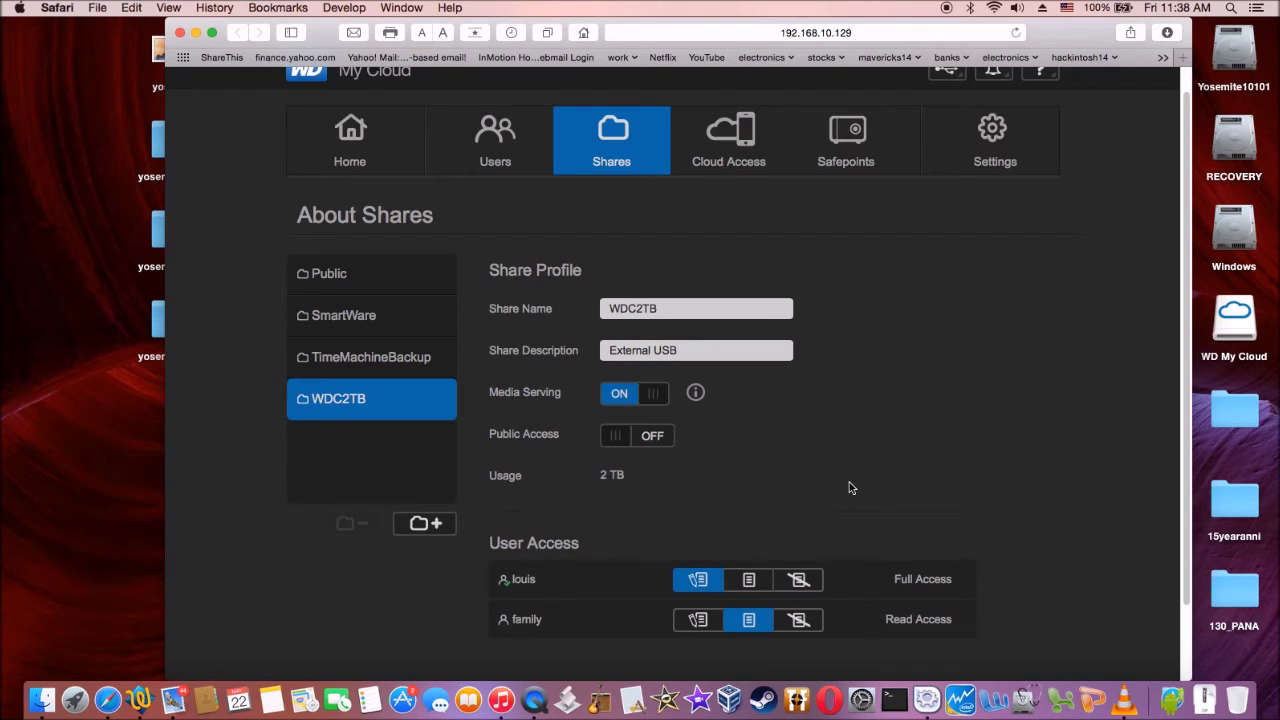
left_click(371, 277)
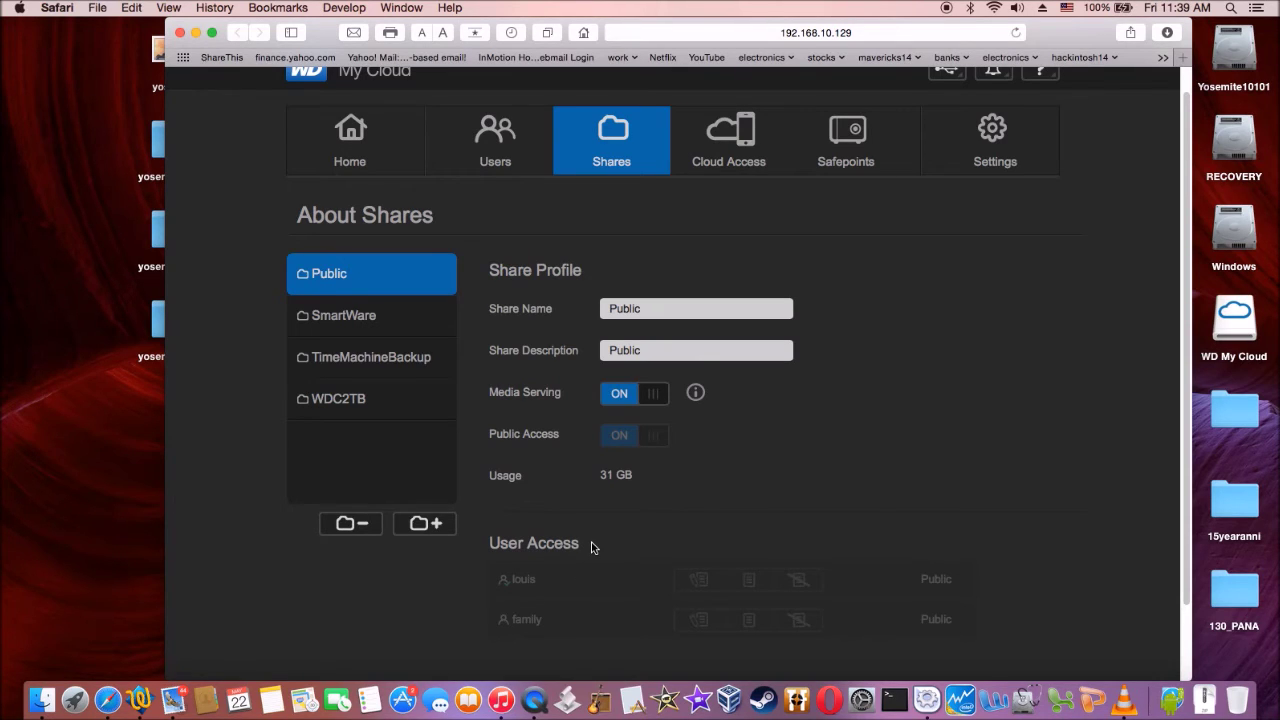
scroll(591, 547, "up", 1)
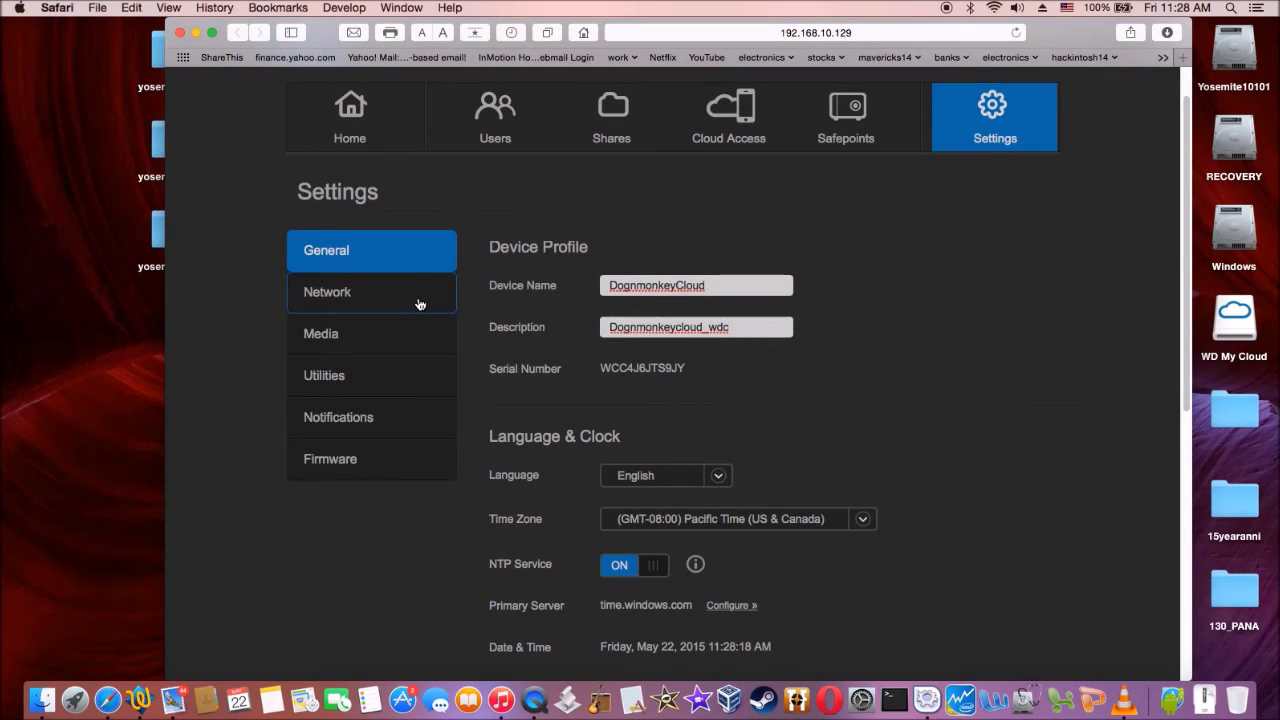
Show the Network settings down to Network Services, where SSH is still off.
left_click(419, 303)
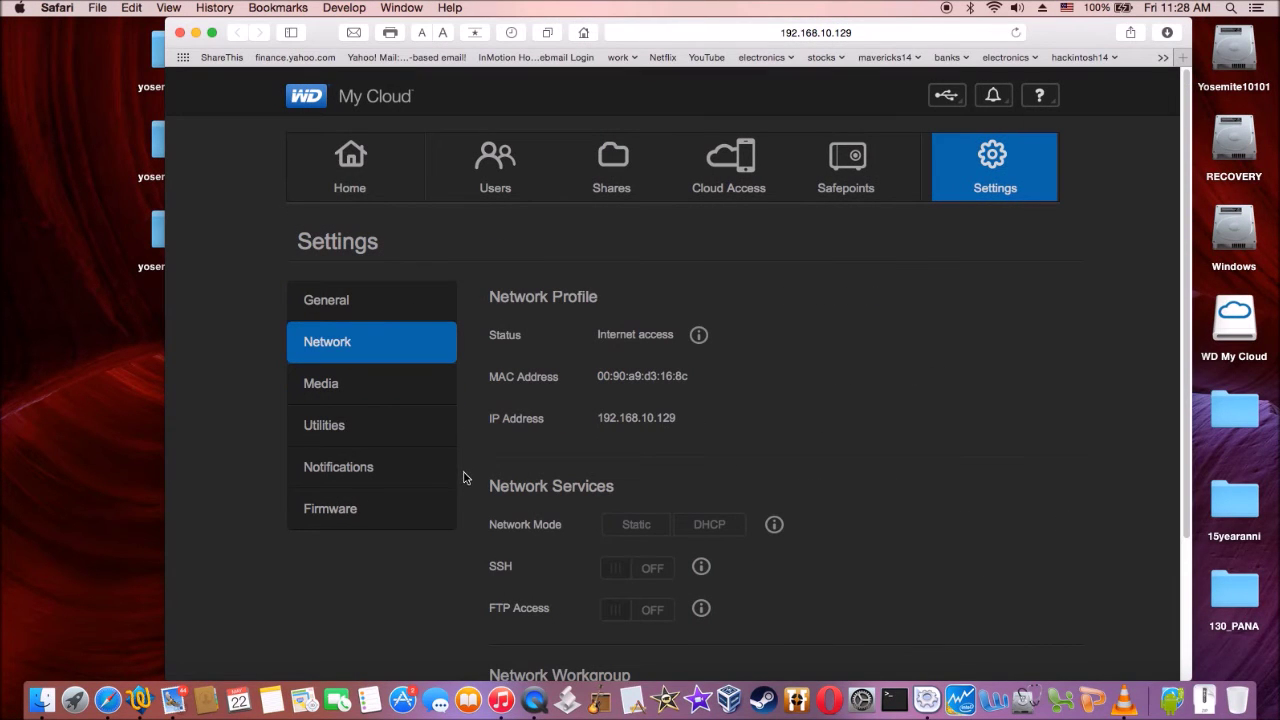
scroll(464, 603, "down", 3)
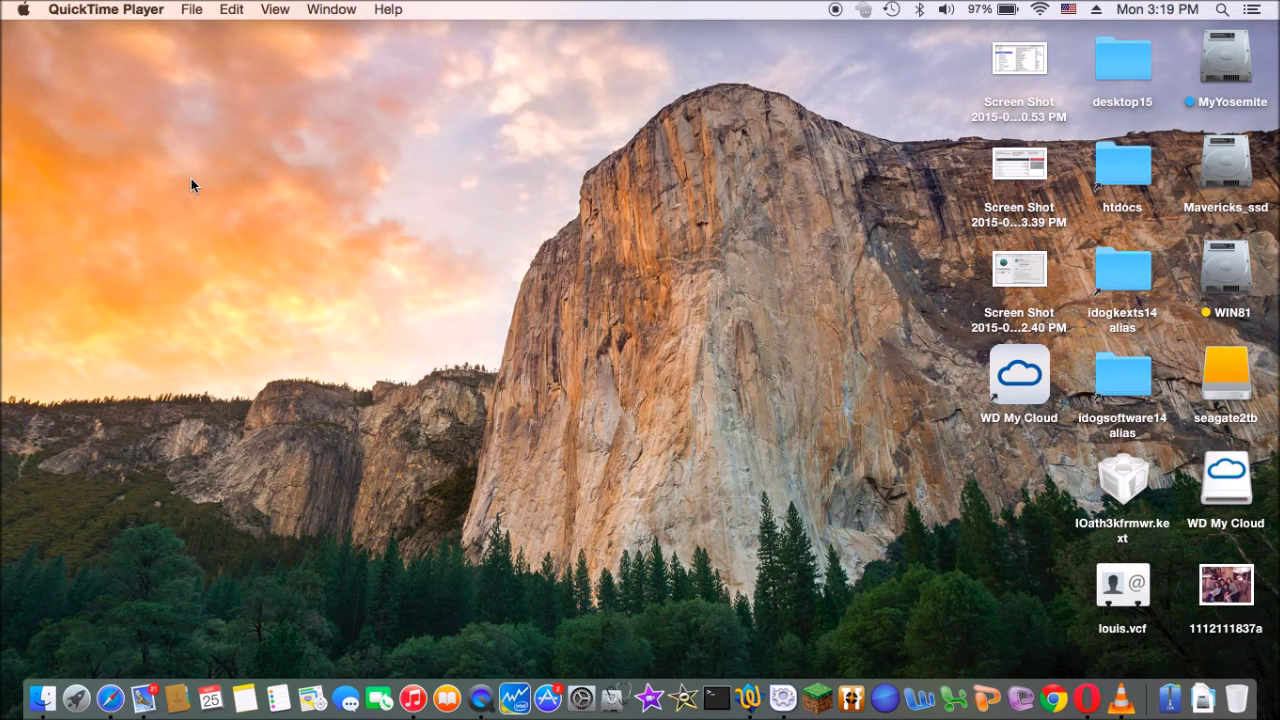
left_click(111, 698)
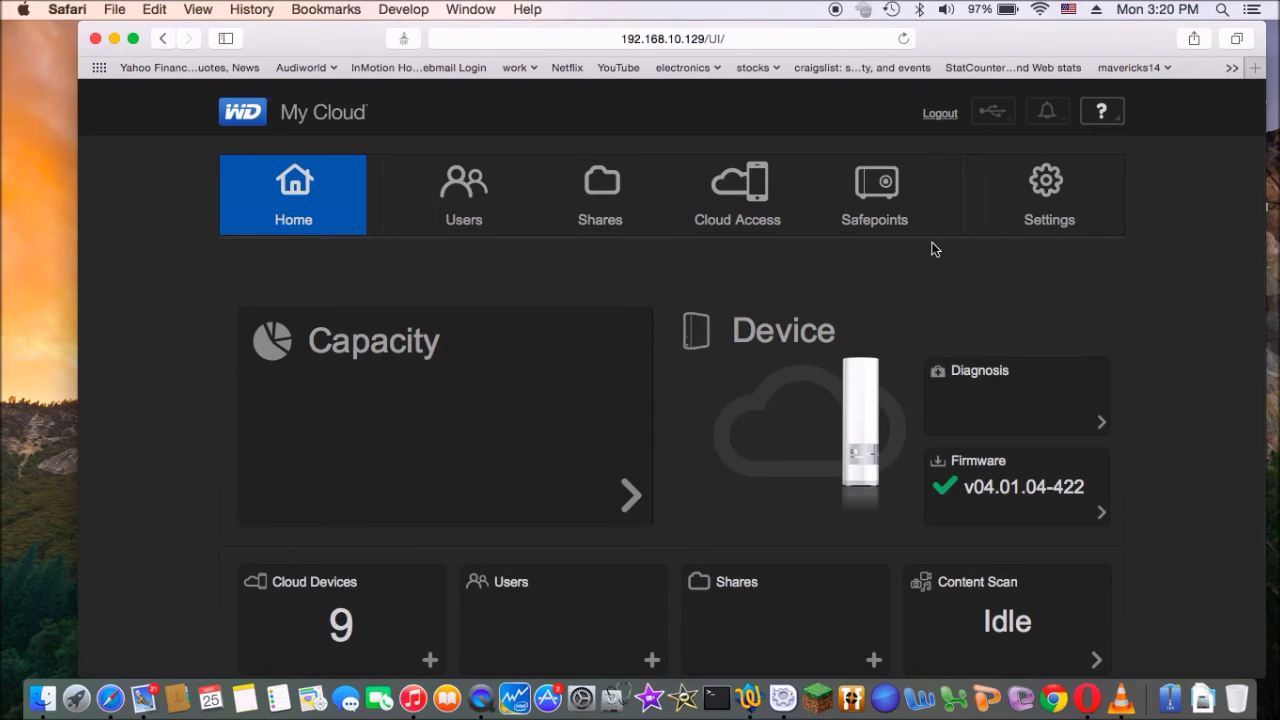
Check Network Services shows SSH on and FTP off, then open a new Terminal window.
left_click(1044, 196)
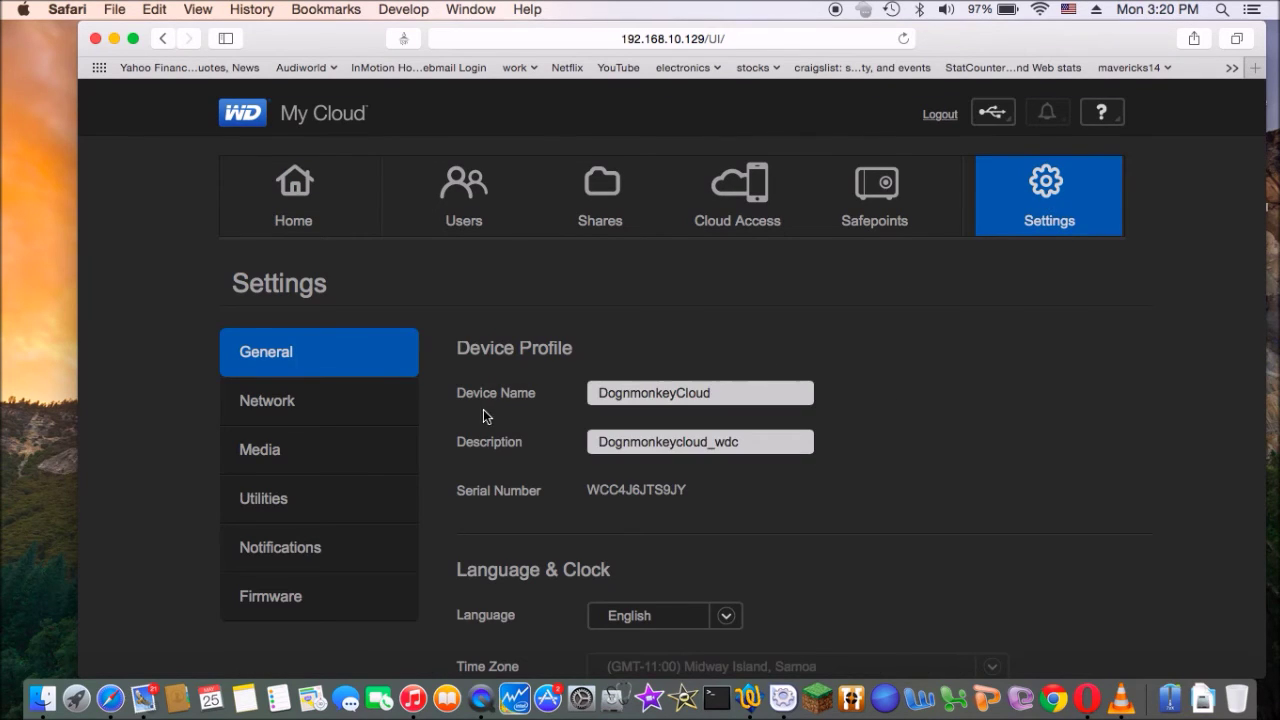
left_click(332, 416)
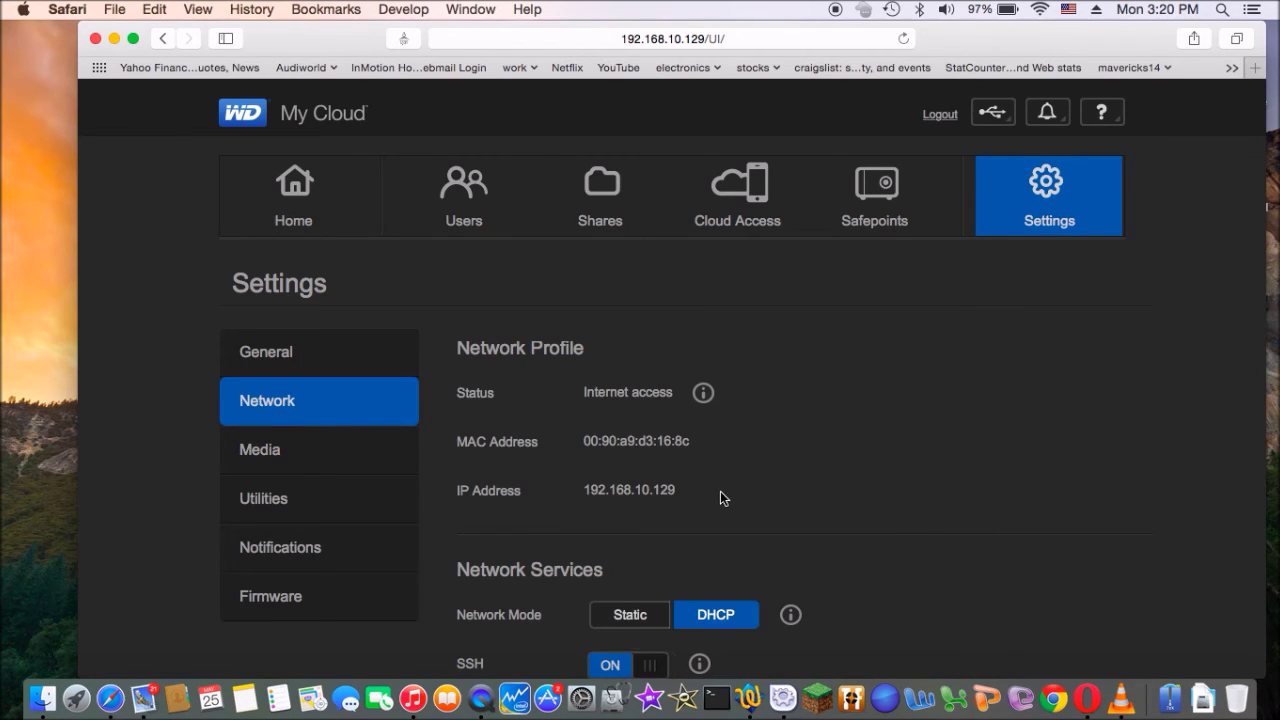
scroll(920, 562, "down", 5)
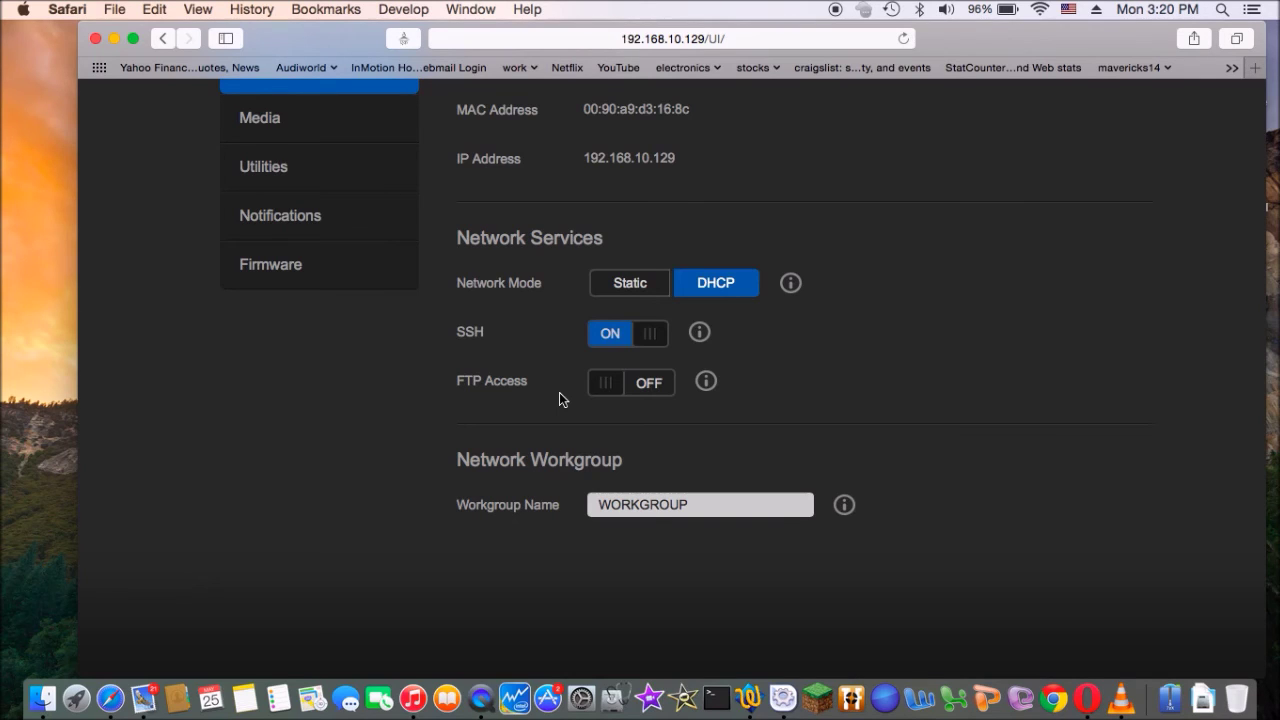
left_click(716, 697)
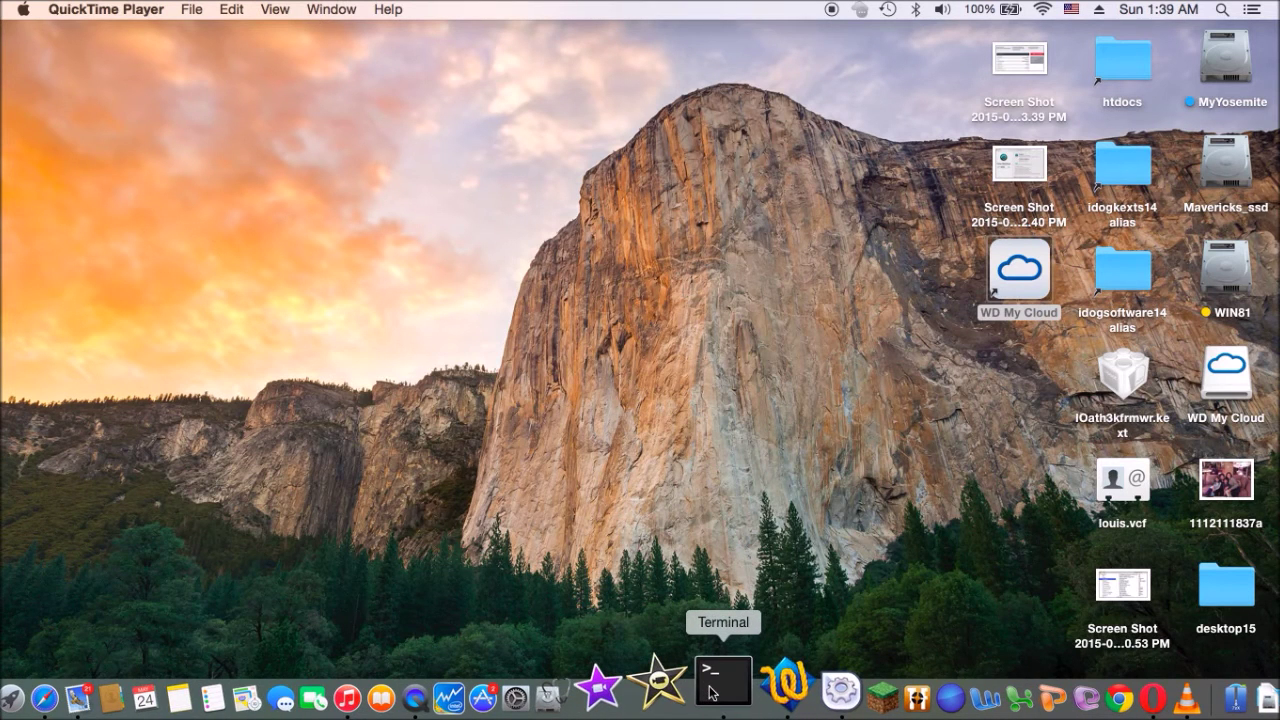
left_click(714, 690)
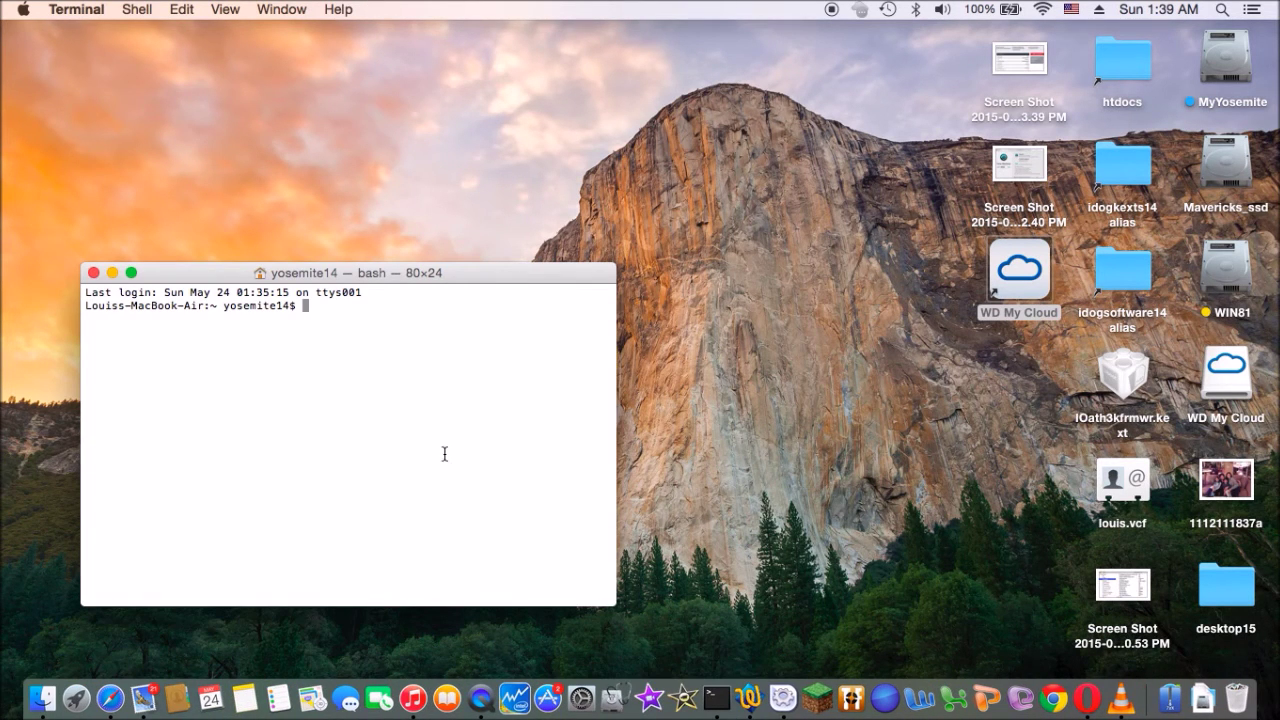
Connect over Secure Shell to 192.168.10.129 as root, entering the root password.
left_click(136, 9)
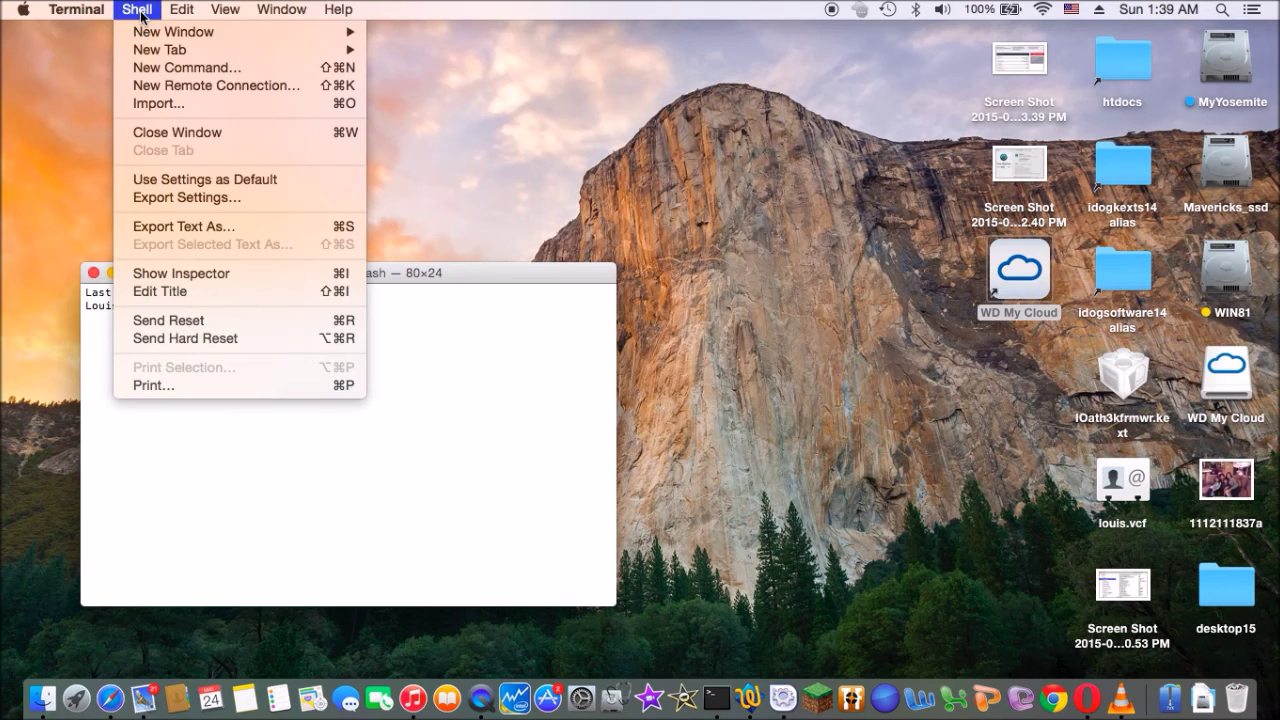
left_click(165, 86)
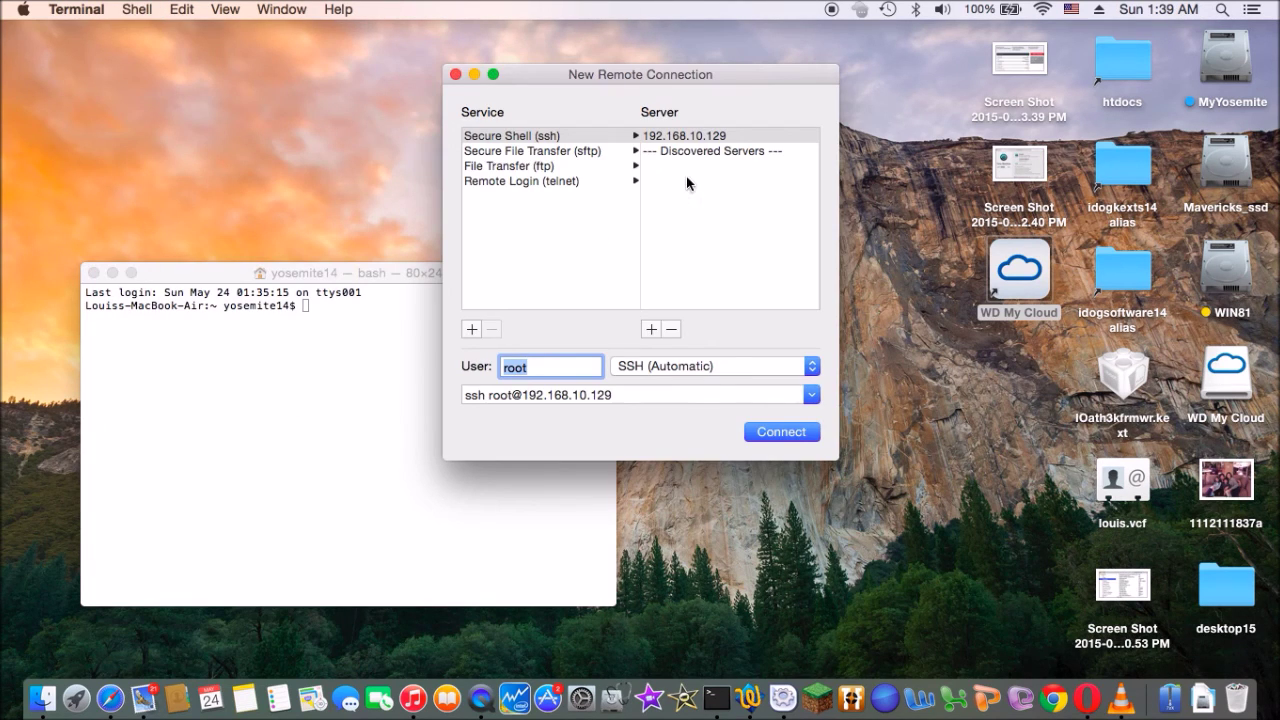
left_click(713, 137)
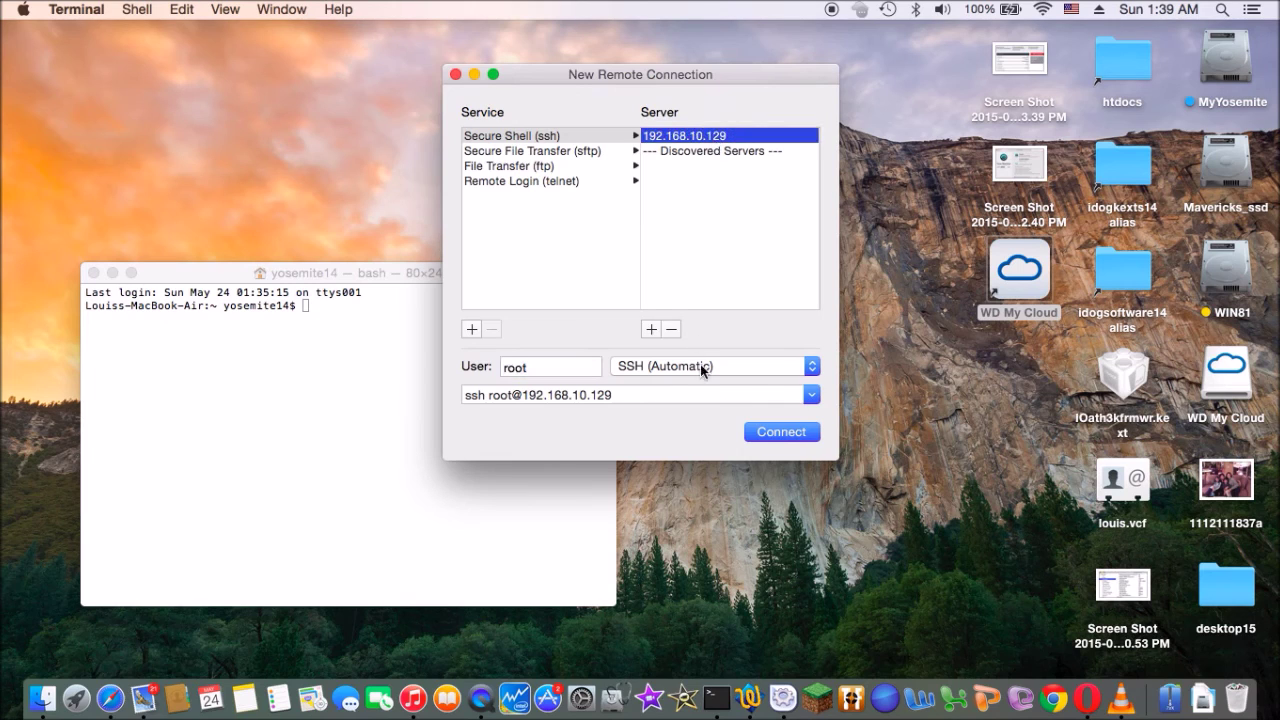
left_click(775, 434)
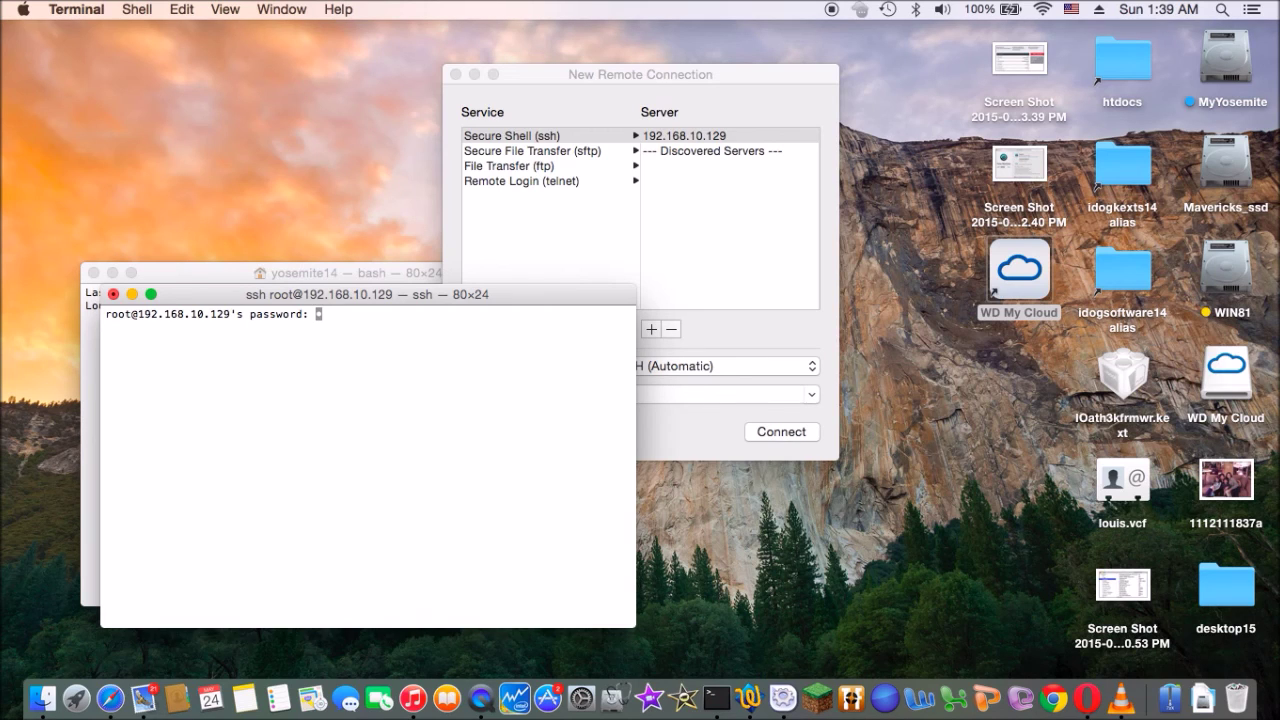
key("Return")
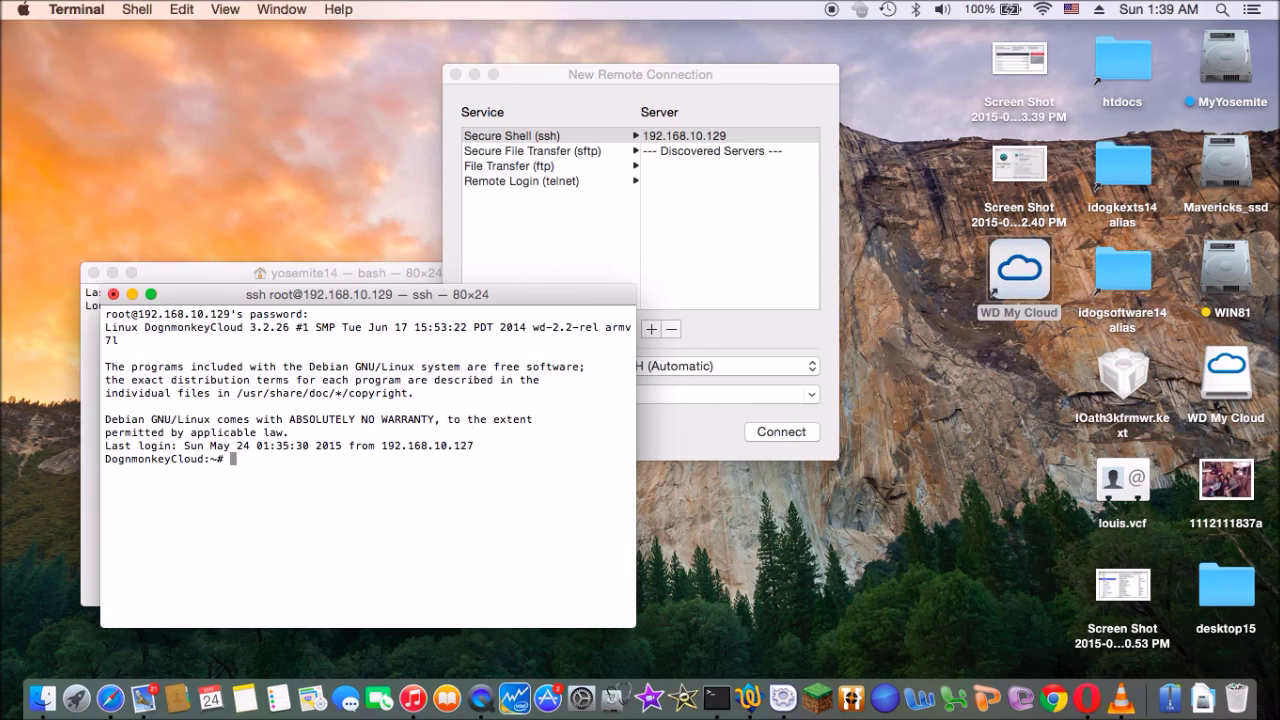
Run passwd and enter the new root password, reaching the retype prompt.
type("passwd")
key("Return")
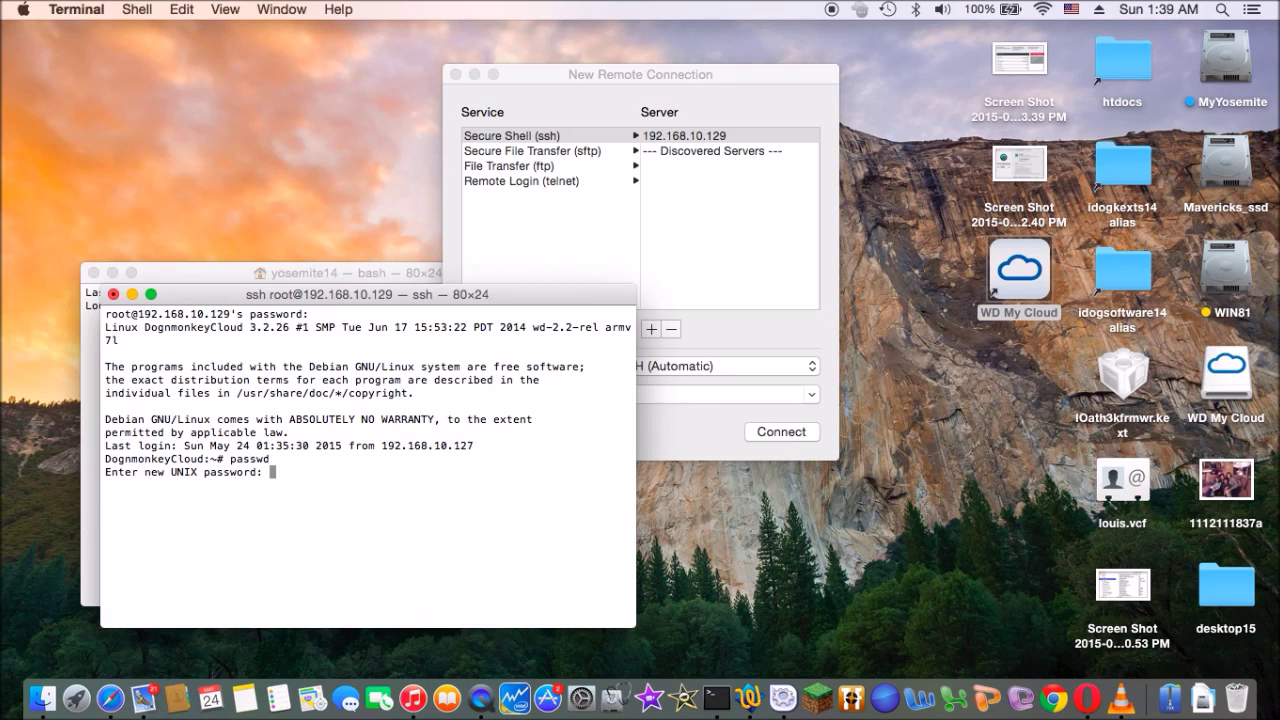
key("Return")
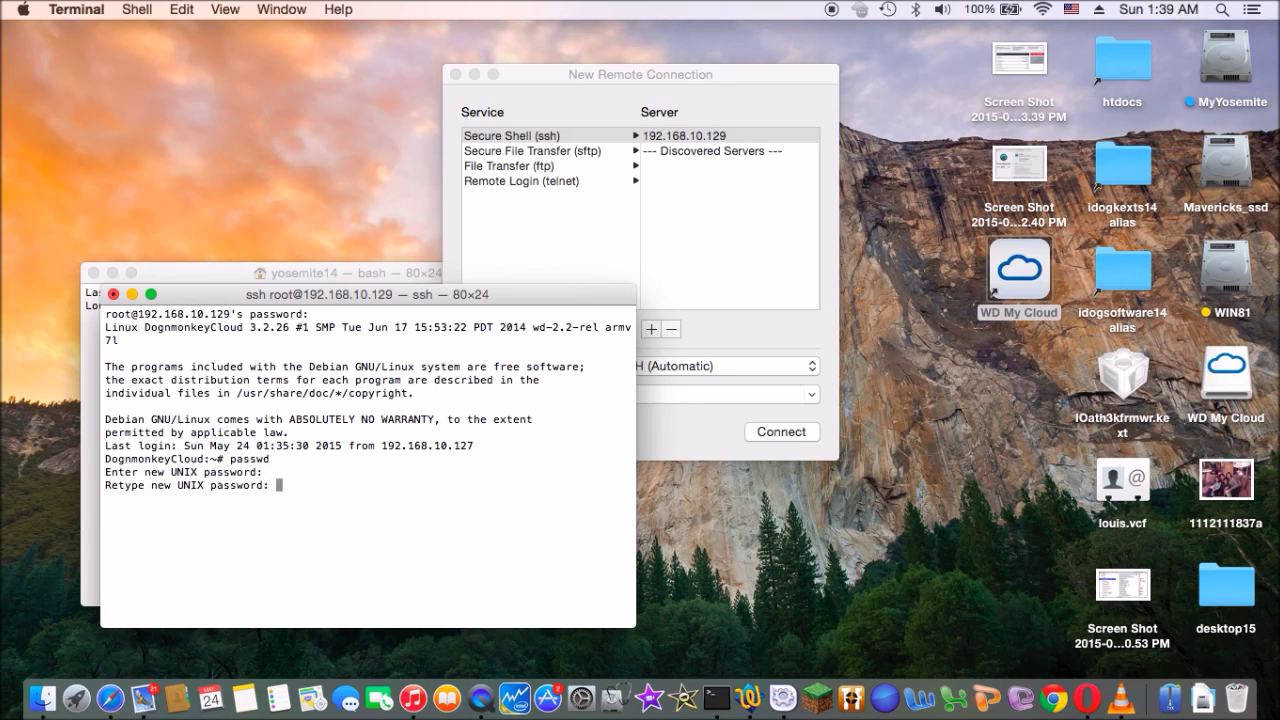